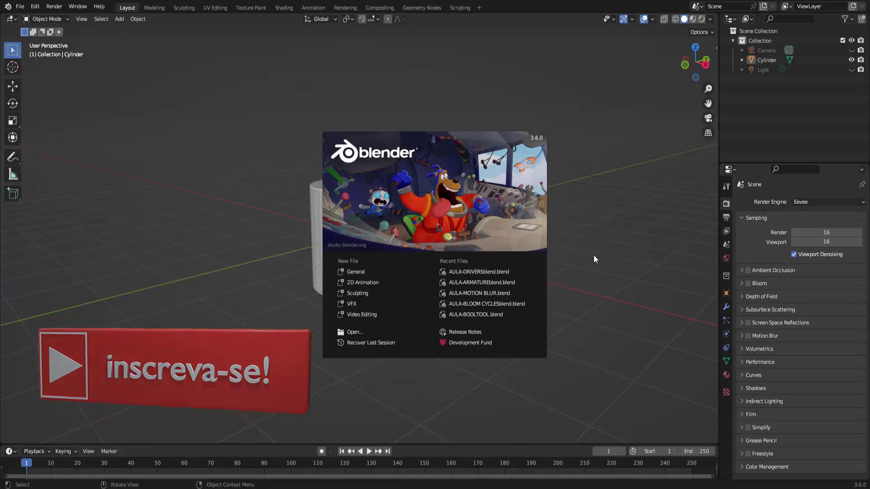
# Select the cylinder and try raising it onto the ground, then undo that move
pyautogui.click(574, 205)
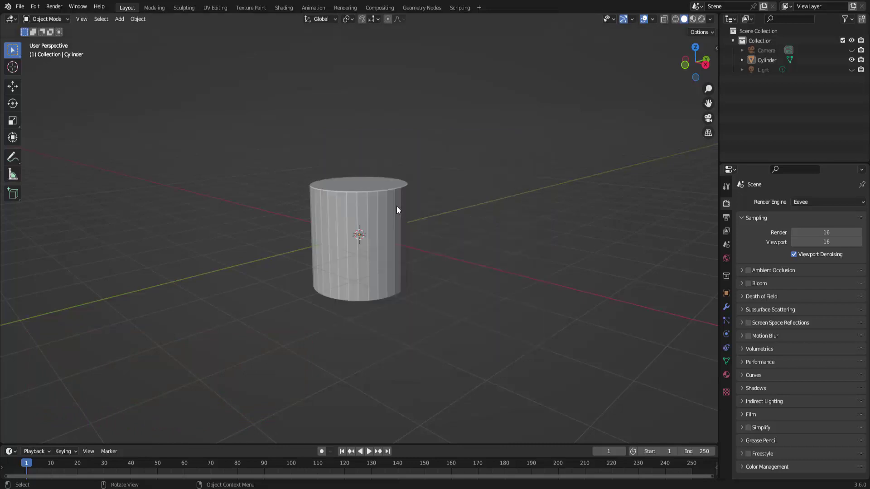
pyautogui.click(397, 208)
pyautogui.click(12, 86)
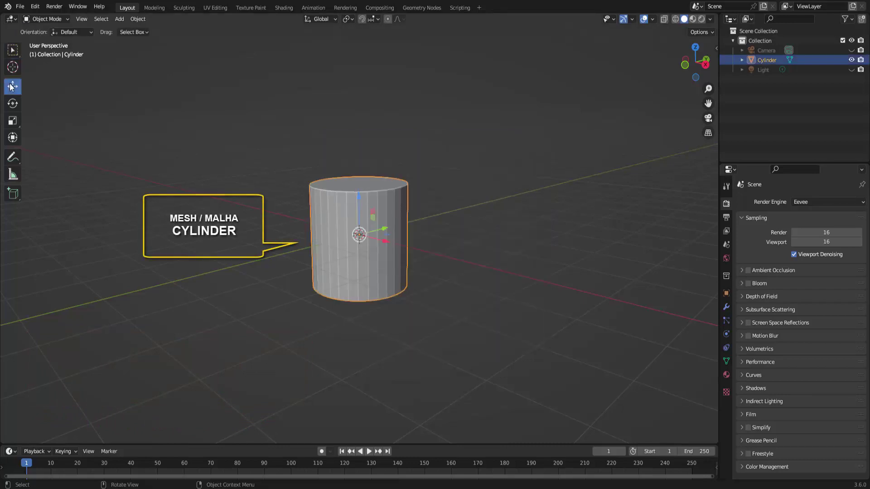
pyautogui.moveTo(359, 196); pyautogui.dragTo(356, 136)
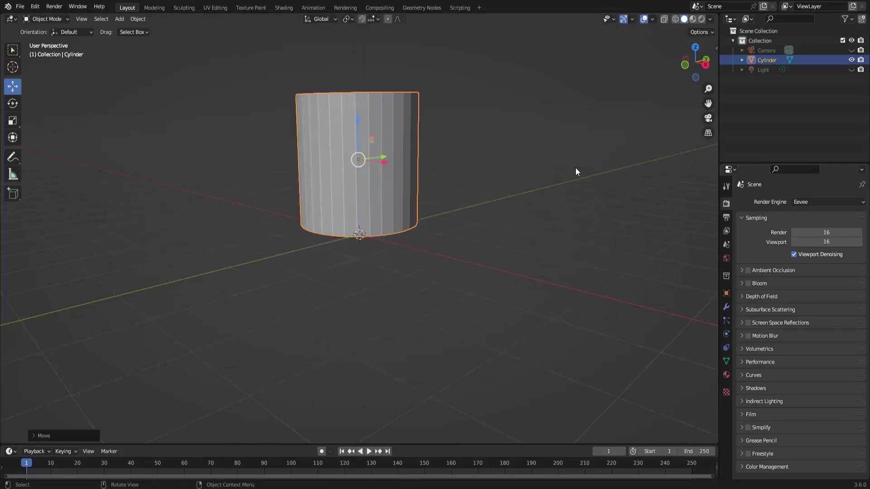
pyautogui.hotkey('ctrl', 'z')
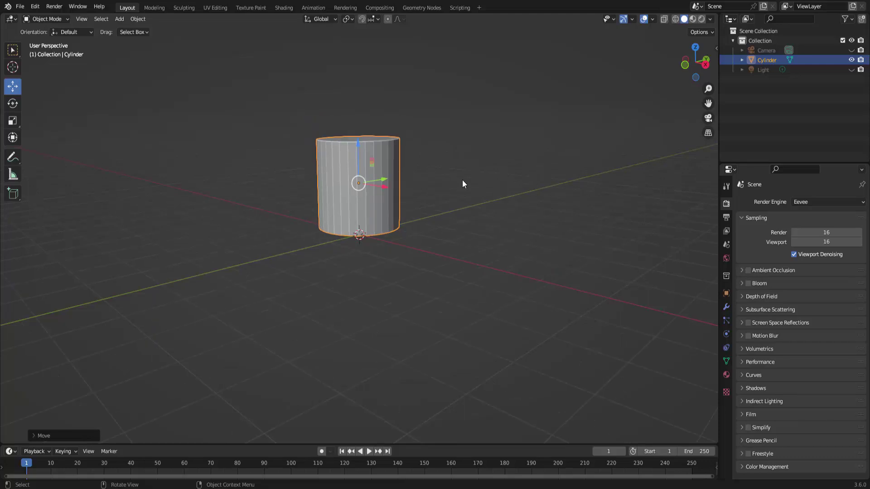
# In Edit Mode, raise the cylinder's top face about 1.44 m to make it taller
pyautogui.click(50, 19)
pyautogui.click(47, 37)
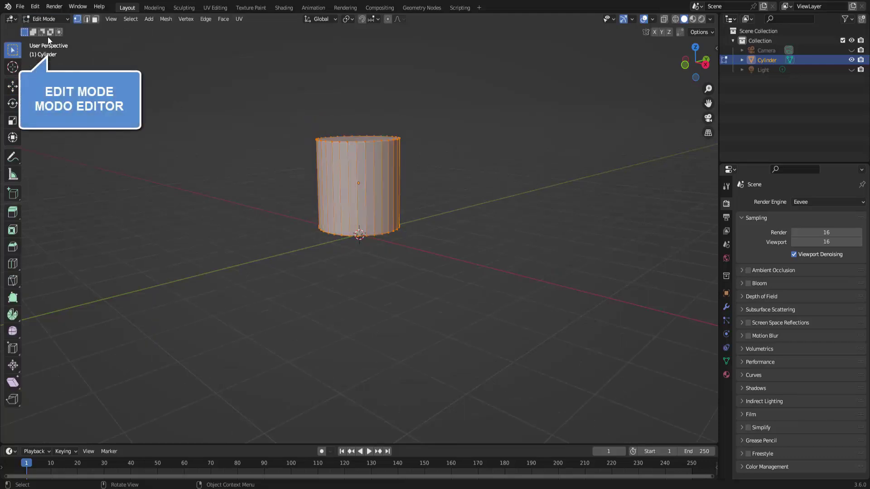
pyautogui.moveTo(436, 155); pyautogui.dragTo(407, 136, button='middle')
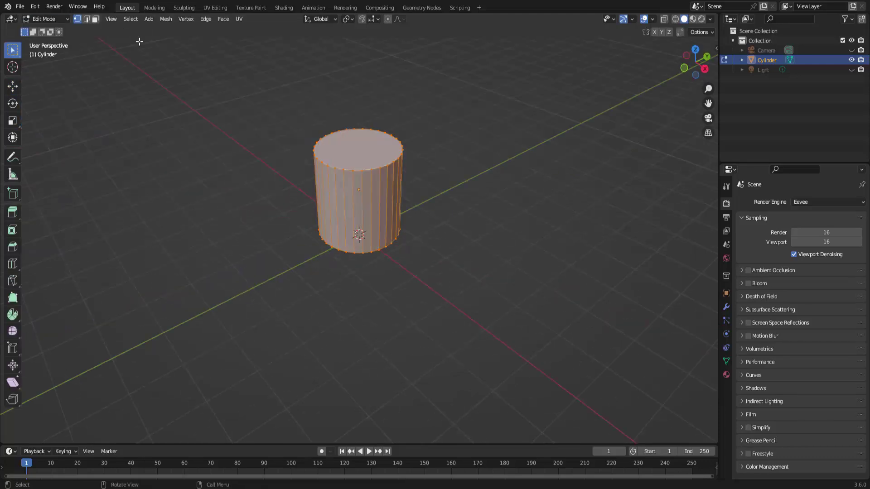
pyautogui.click(96, 20)
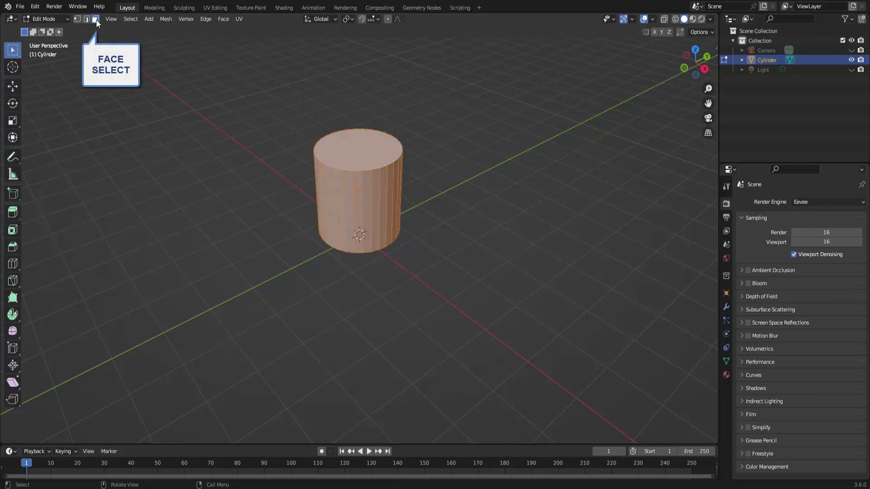
pyautogui.click(358, 150)
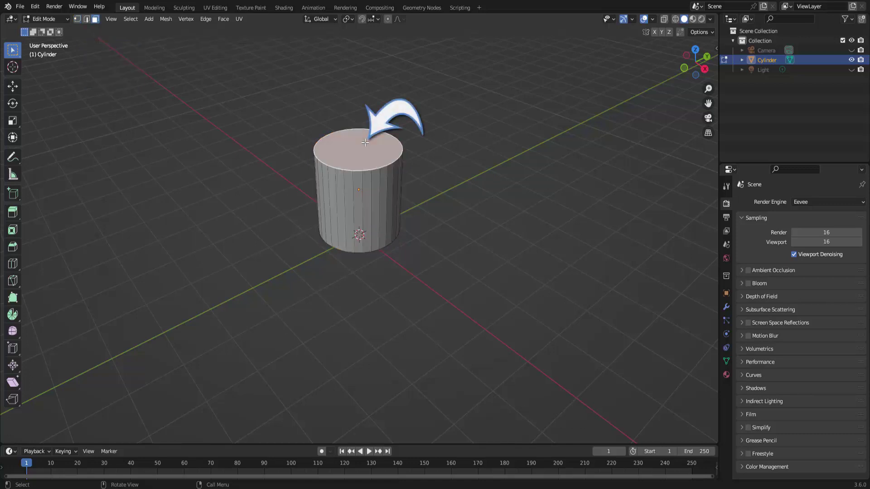
pyautogui.click(13, 86)
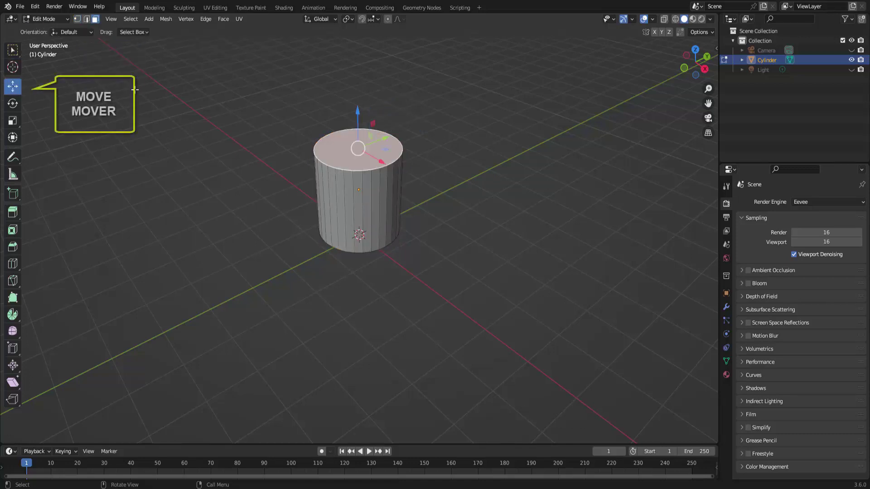
pyautogui.moveTo(357, 112); pyautogui.dragTo(354, 433)
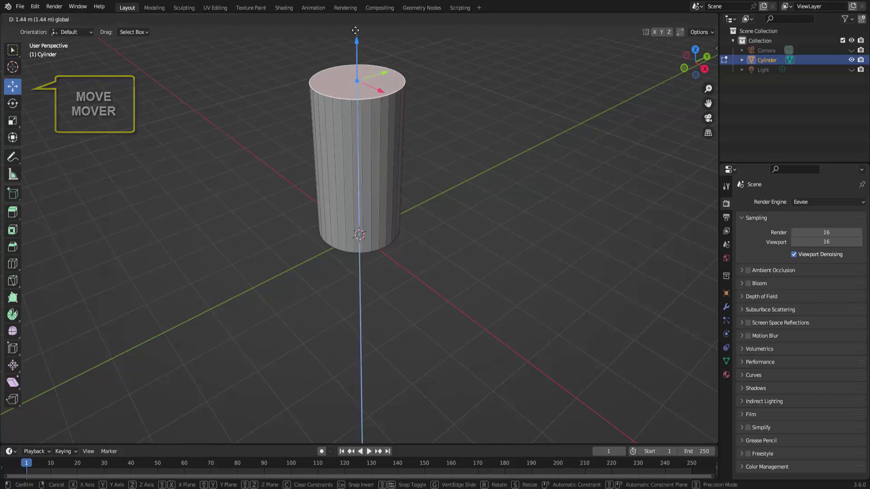
# Switch to the front orthographic view centred on the tall cylinder
pyautogui.click(684, 66)
pyautogui.keyDown('shift'); pyautogui.moveTo(385, 129); pyautogui.dragTo(392, 243, button='middle'); pyautogui.keyUp('shift')
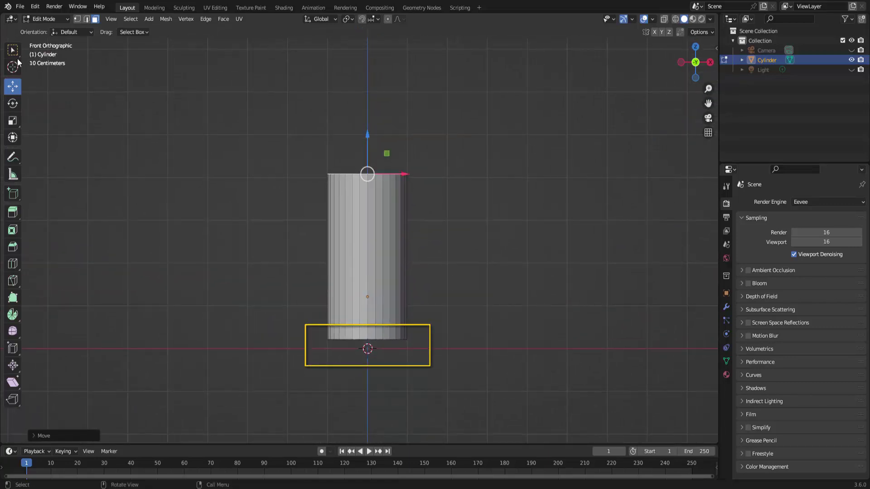
pyautogui.click(44, 18)
# Rest the cylinder on the ground line, then use Affect Only Origins to lift its origin to the middle
pyautogui.click(50, 27)
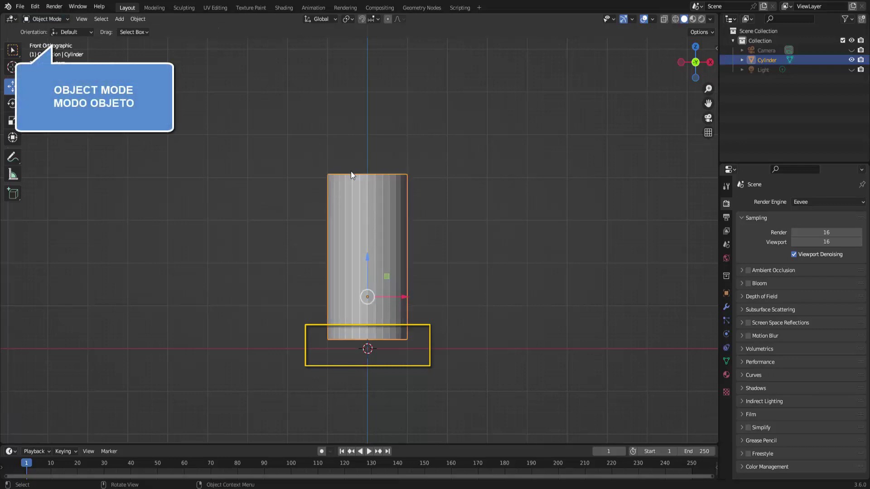
pyautogui.moveTo(366, 256); pyautogui.dragTo(365, 265)
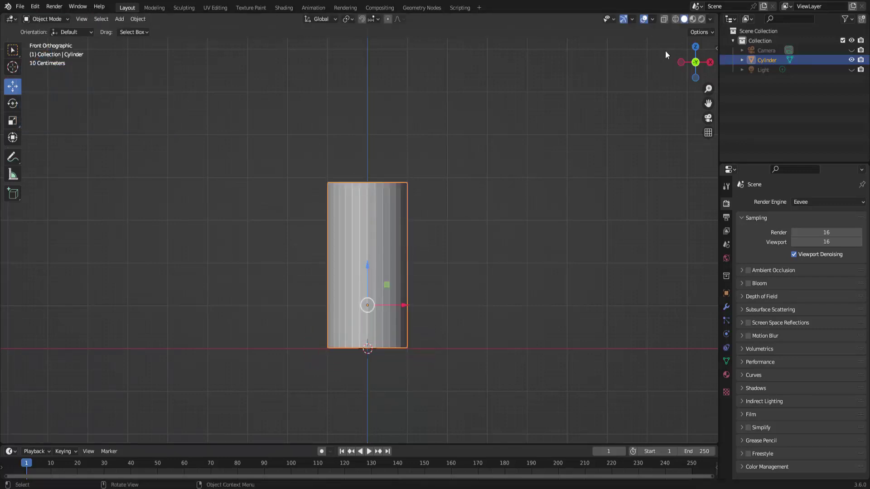
pyautogui.click(712, 33)
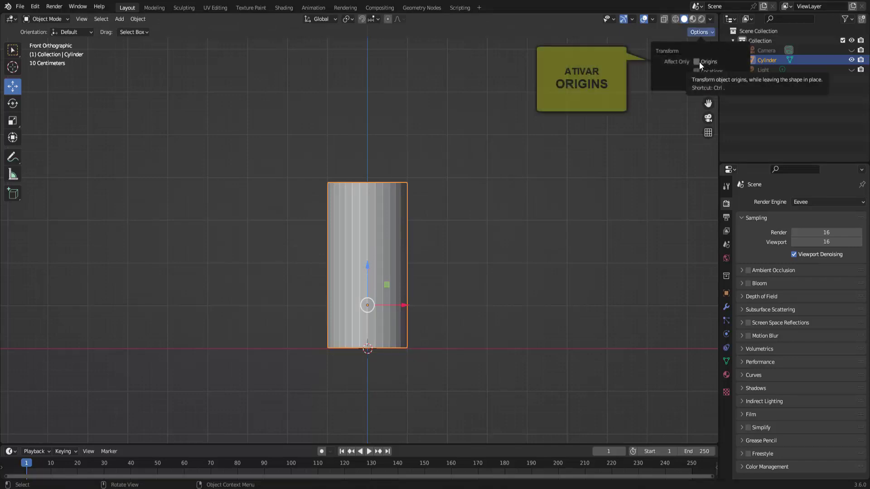
pyautogui.click(700, 61)
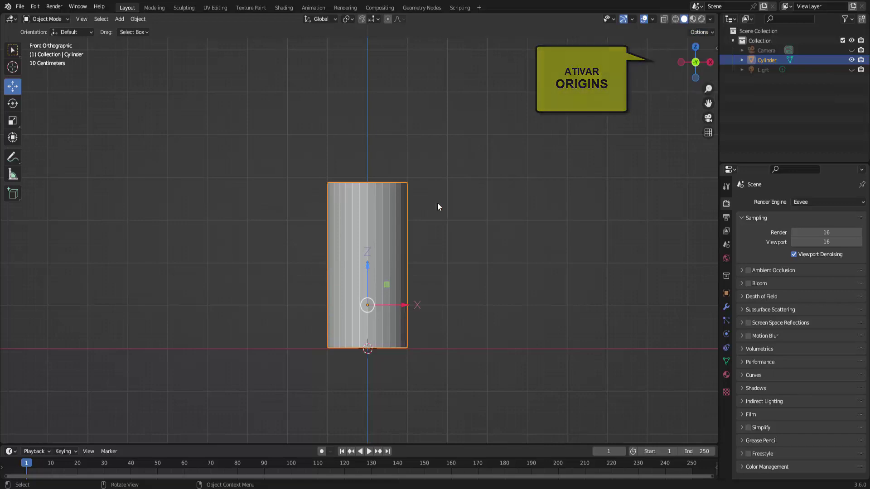
pyautogui.moveTo(368, 268); pyautogui.dragTo(377, 227)
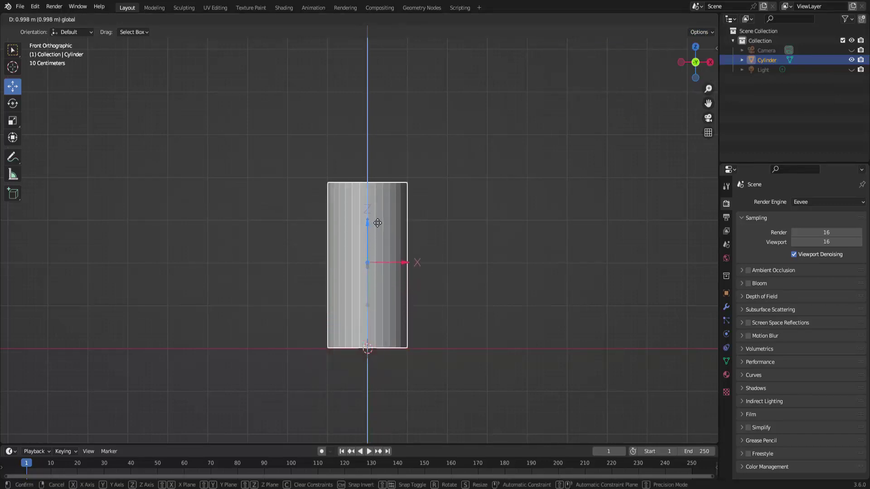
pyautogui.moveTo(377, 225); pyautogui.dragTo(379, 230)
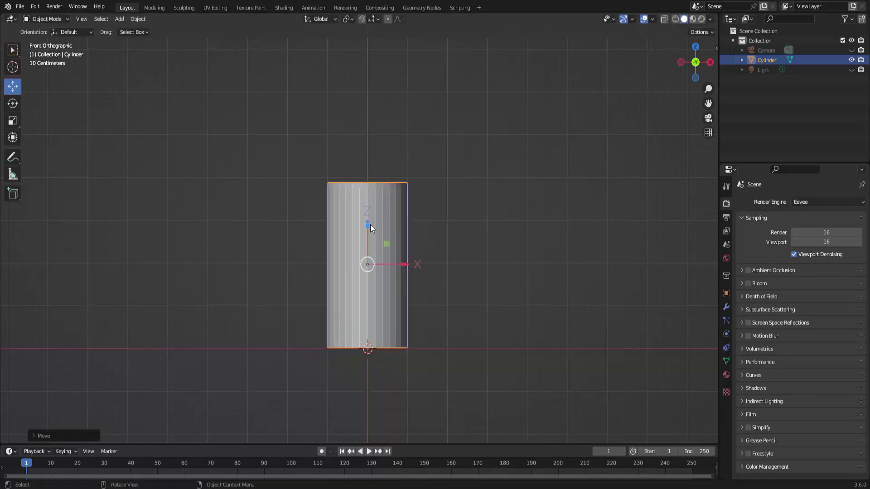
# Turn off Affect Only Origins and test-rotate the cylinder about its central pivot, cancelling
pyautogui.click(449, 165)
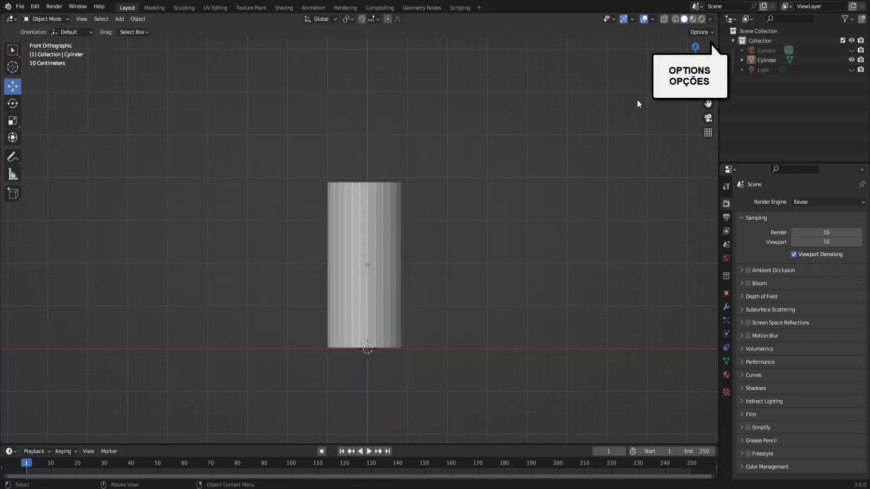
pyautogui.click(714, 32)
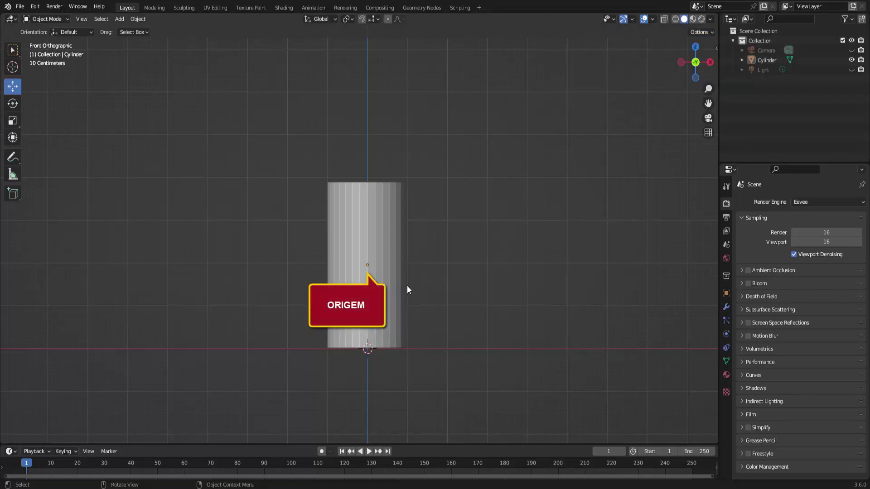
pyautogui.click(387, 260)
pyautogui.press('r')
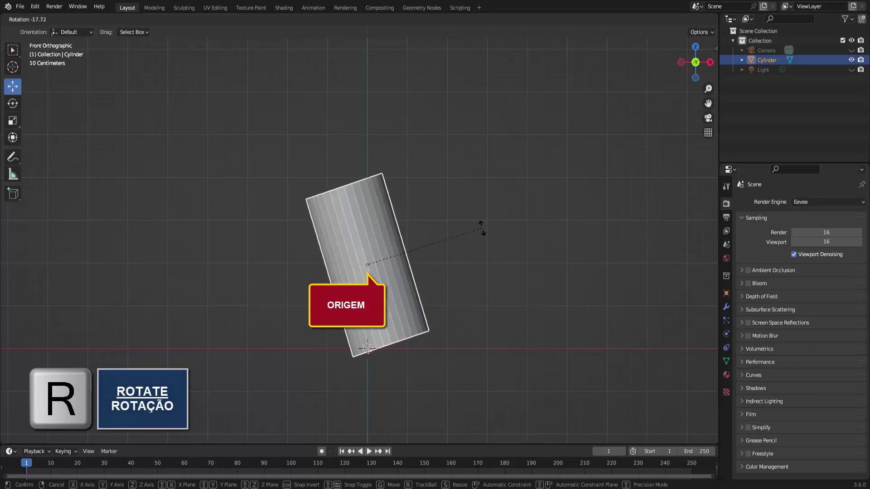
pyautogui.rightClick(544, 252)
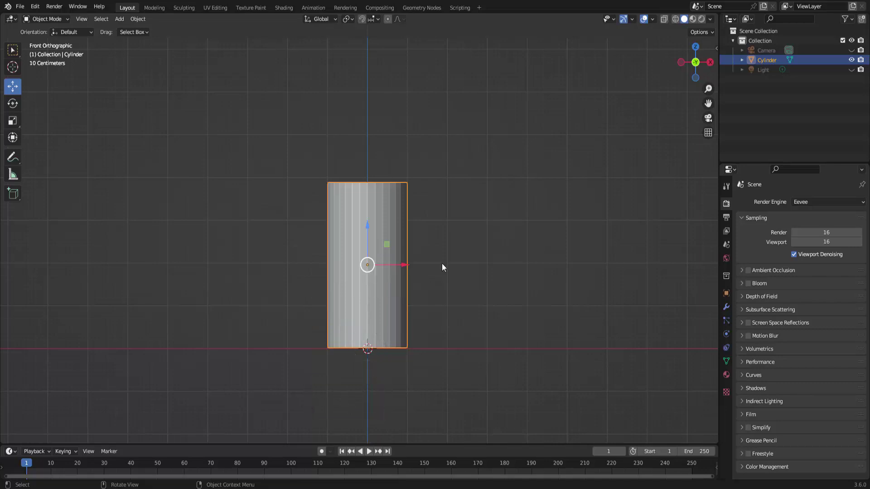
# Snap the 3D cursor to the cylinder, add an armature there, and enable X-Ray
pyautogui.hotkey('shift', 's')
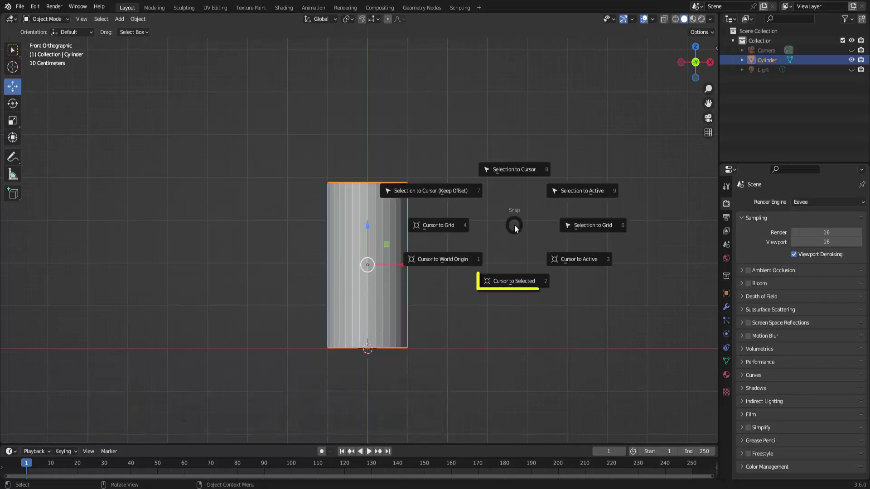
pyautogui.click(524, 277)
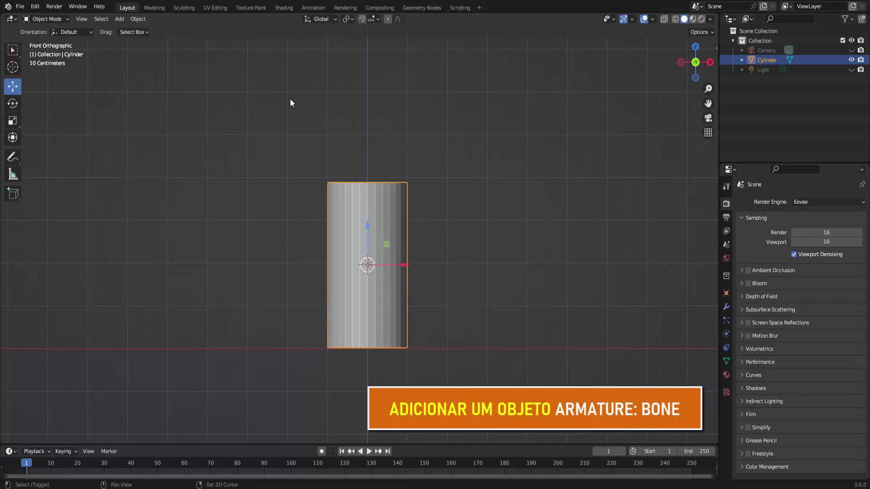
pyautogui.click(120, 19)
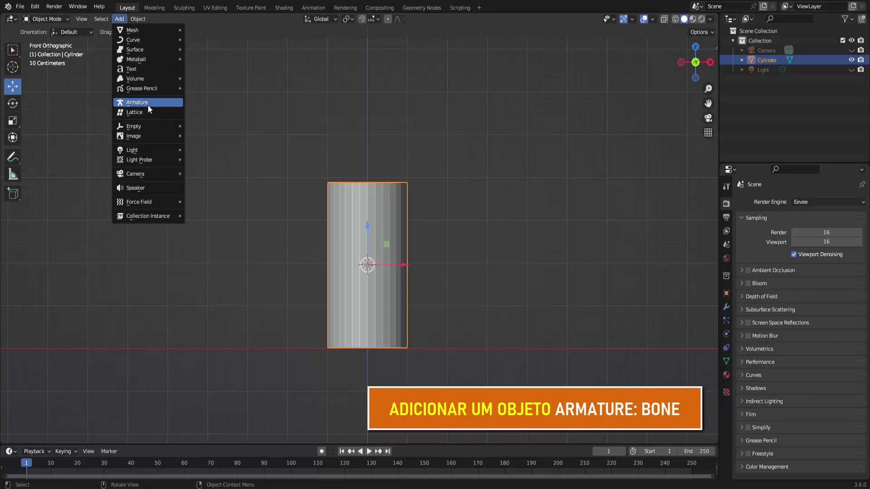
pyautogui.hotkey('shift', 'a')
pyautogui.click(552, 136)
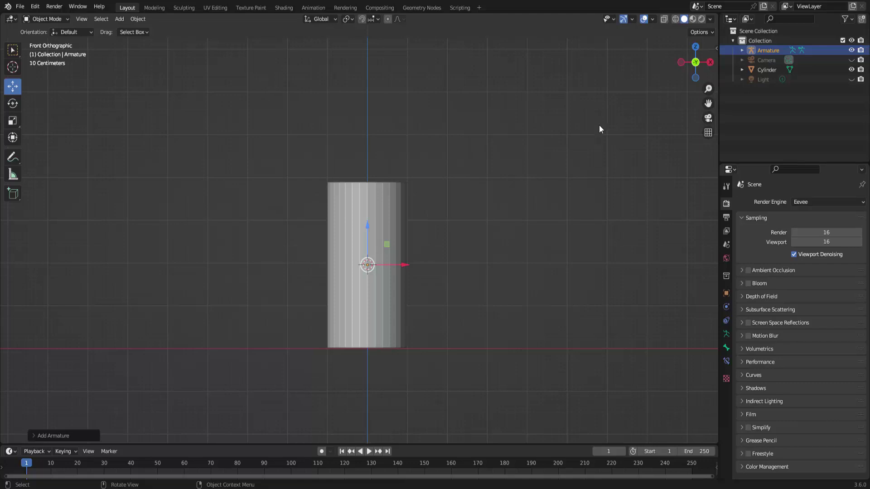
pyautogui.click(664, 19)
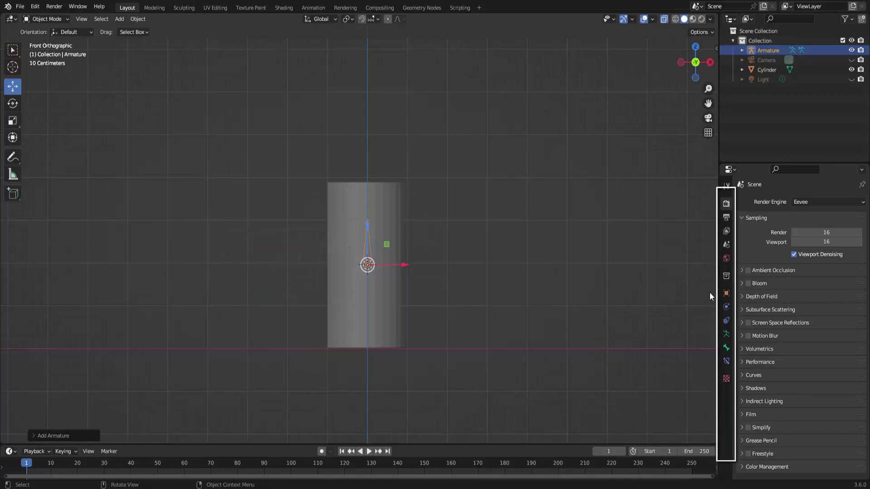
# Enable In Front in the armature's Viewport Display settings
pyautogui.click(726, 294)
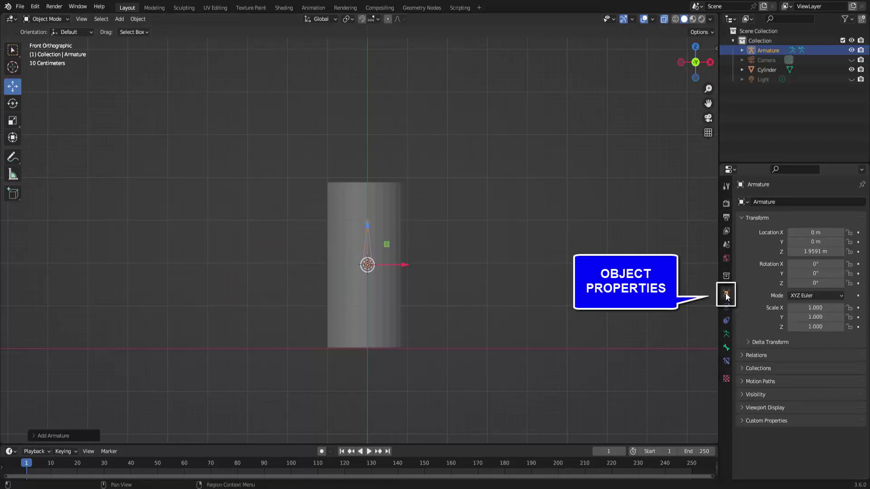
pyautogui.click(743, 409)
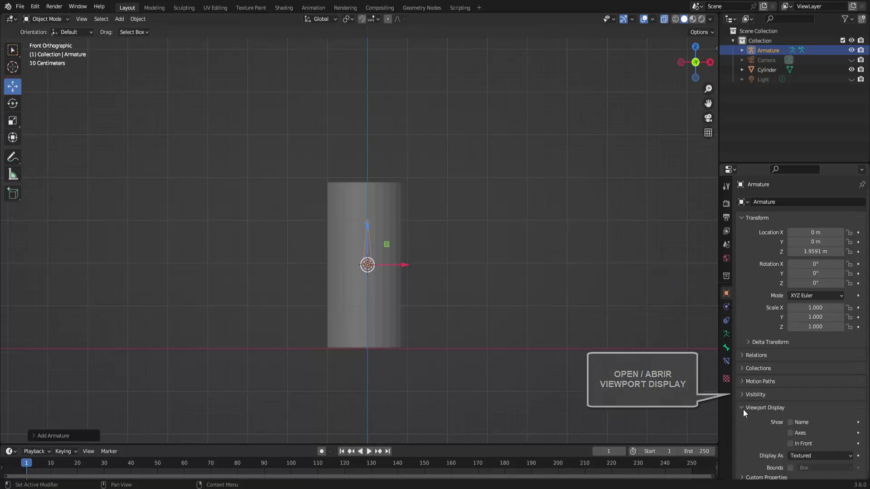
pyautogui.click(791, 444)
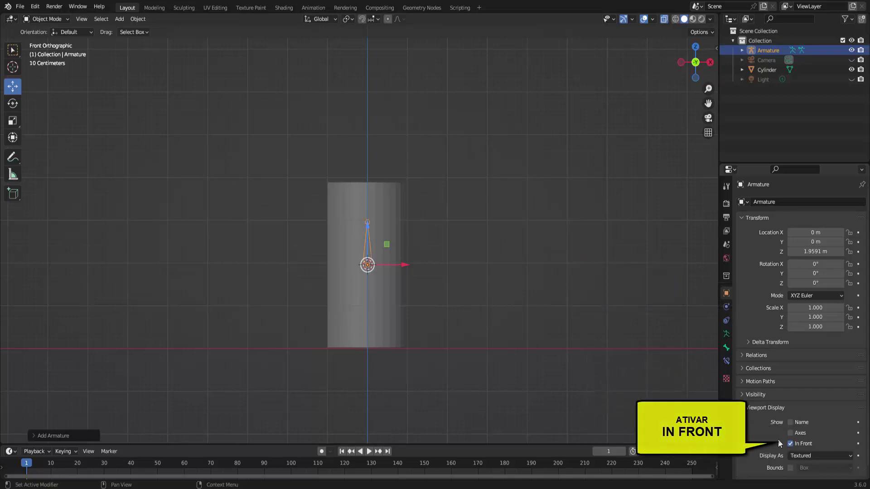
# In the armature's Edit Mode, move the bone tip up to the cylinder's top
pyautogui.click(498, 266)
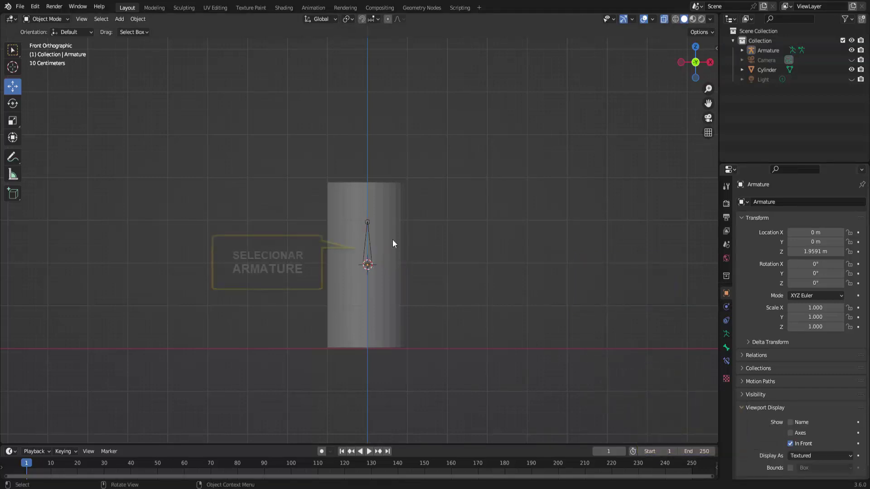
pyautogui.click(368, 246)
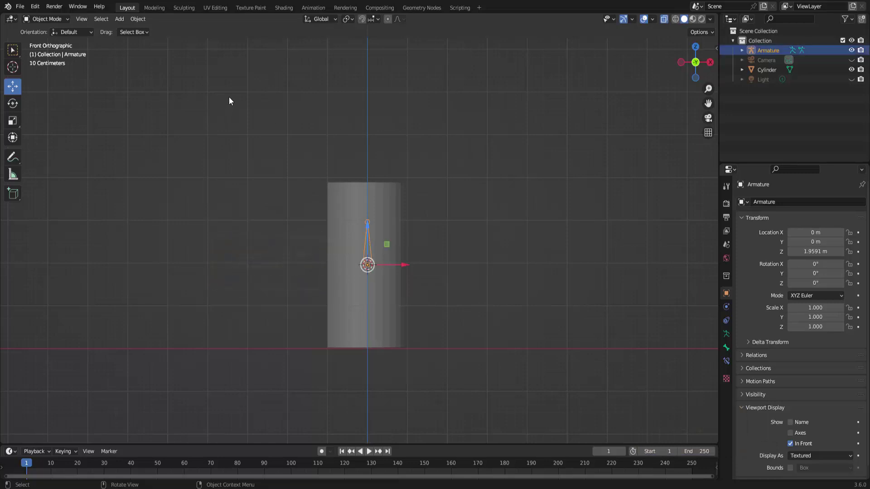
pyautogui.click(43, 20)
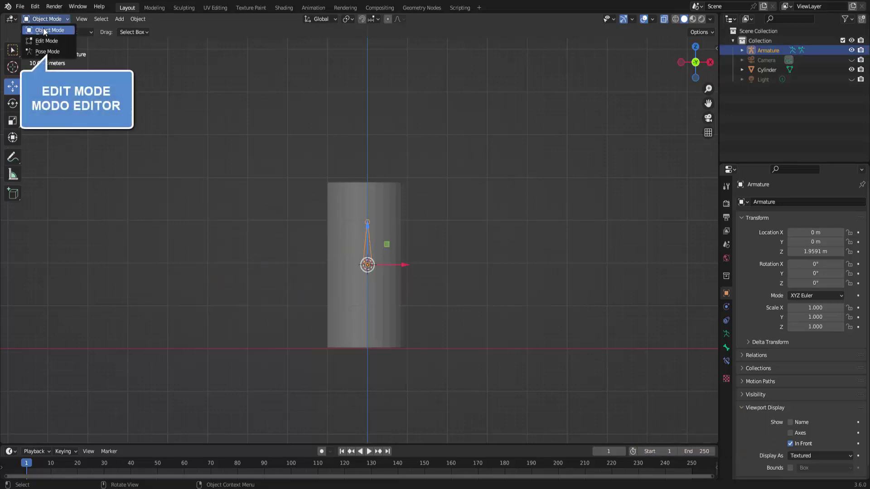
pyautogui.click(45, 43)
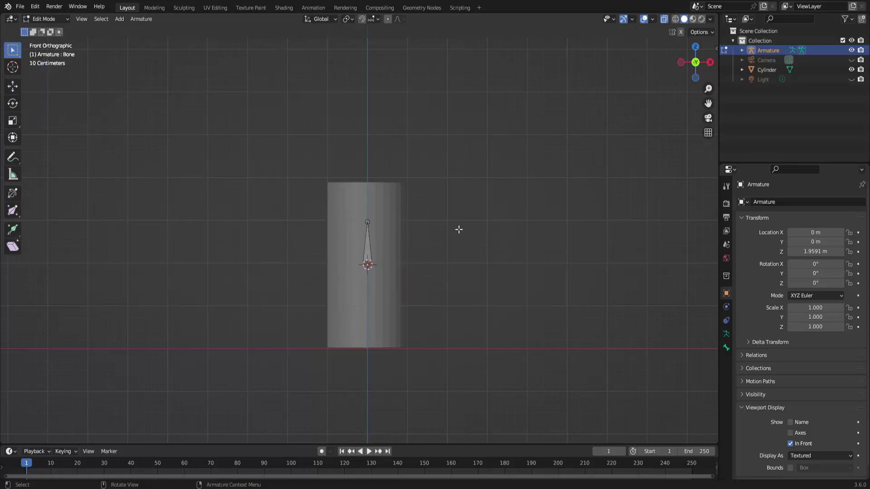
pyautogui.click(367, 222)
pyautogui.press('g')
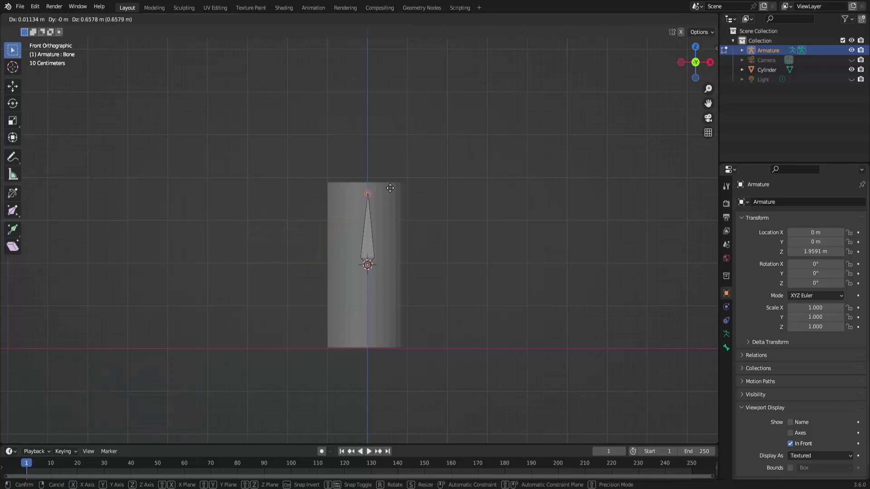
pyautogui.click(391, 187)
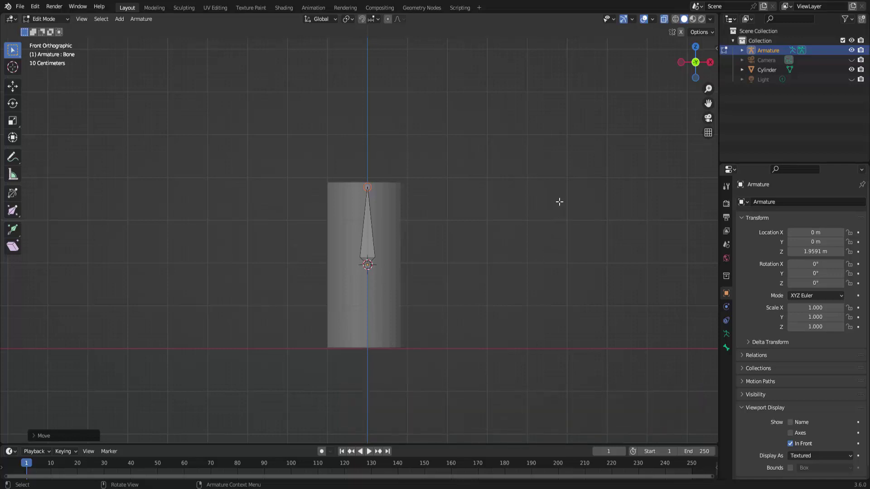
# Snap the 3D cursor to the world origin and add a second bone there
pyautogui.hotkey('shift', 's')
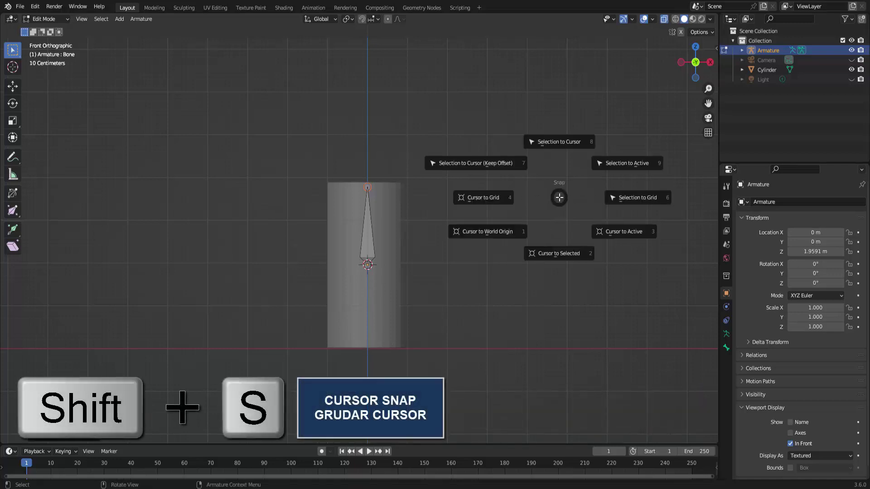
pyautogui.click(502, 229)
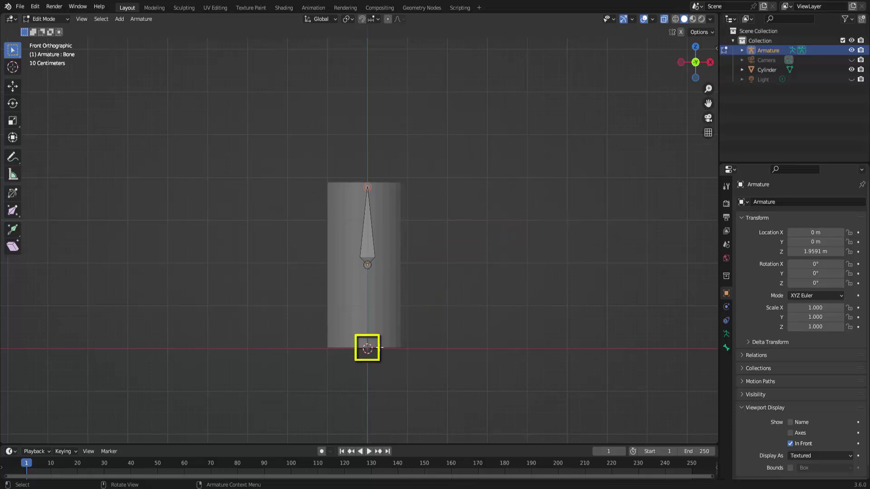
pyautogui.hotkey('shift', 'a')
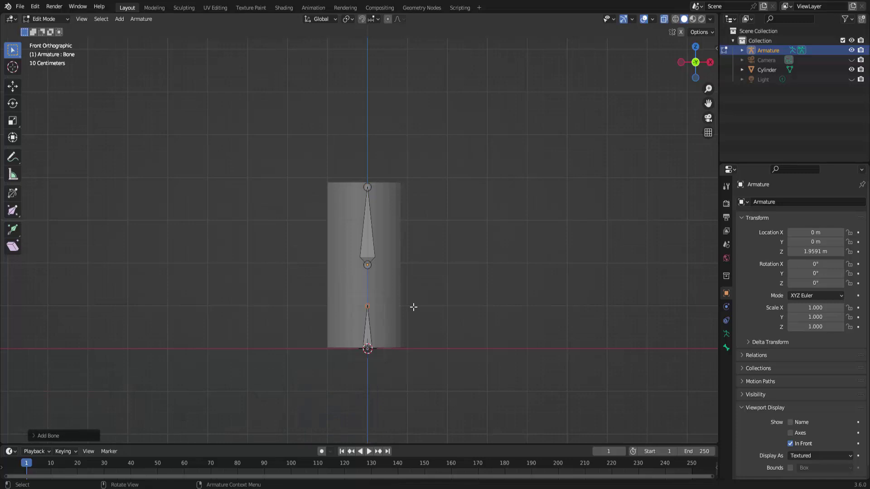
# Parent the upper bone to the lower bone with Keep Offset
pyautogui.click(372, 249)
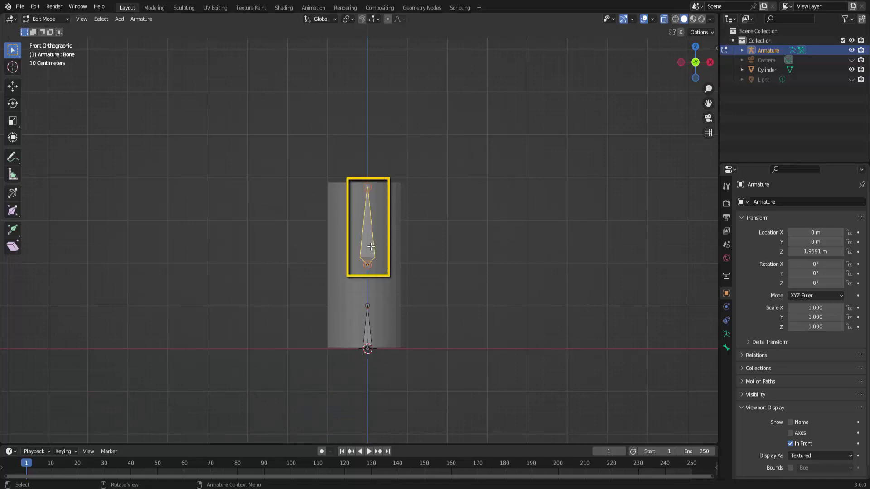
pyautogui.keyDown('shift'); pyautogui.click(369, 332); pyautogui.keyUp('shift')
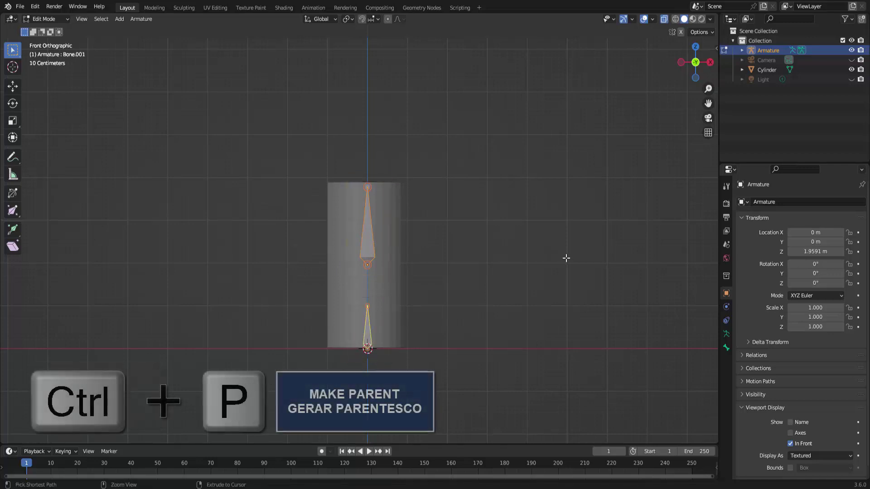
pyautogui.hotkey('ctrl', 'p')
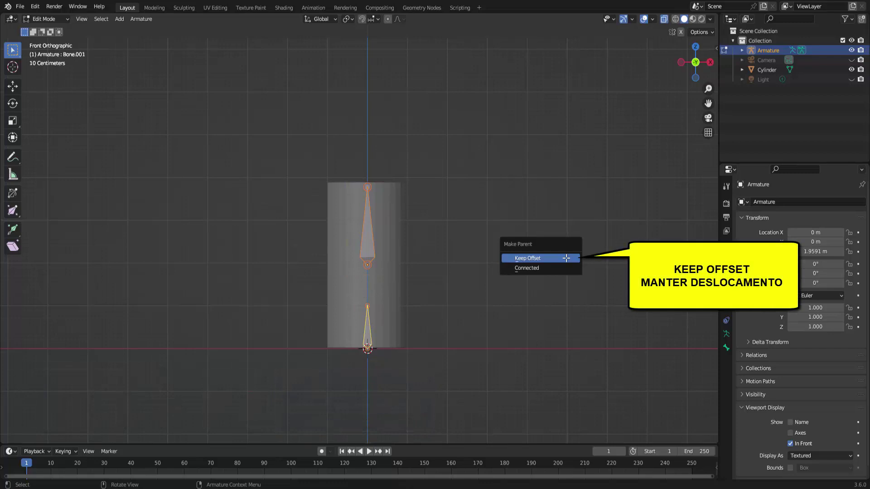
pyautogui.click(566, 258)
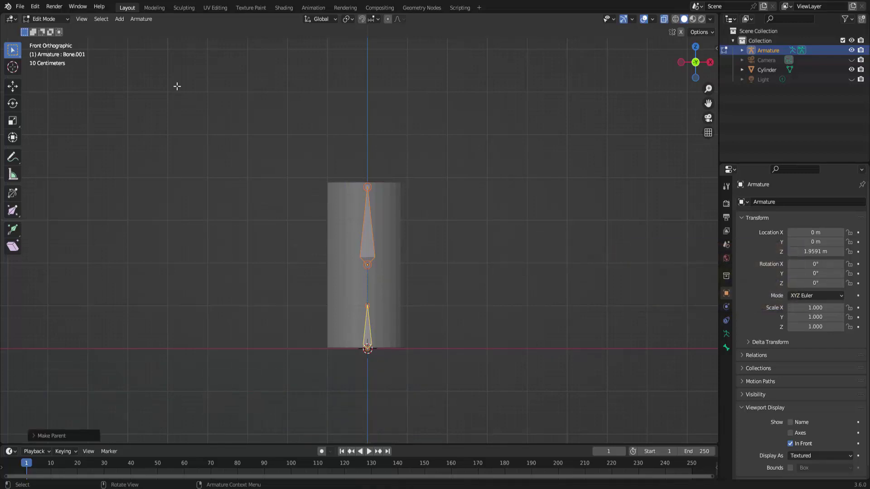
pyautogui.click(53, 18)
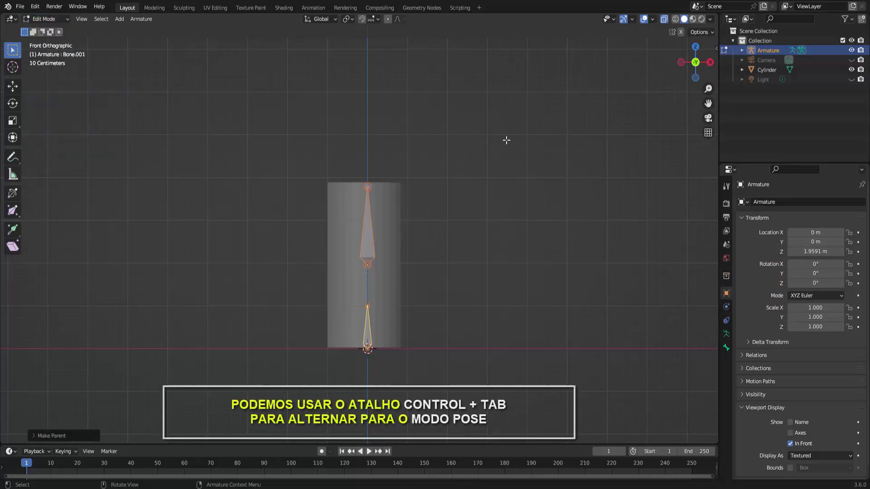
pyautogui.hotkey('ctrl', 'Tab')
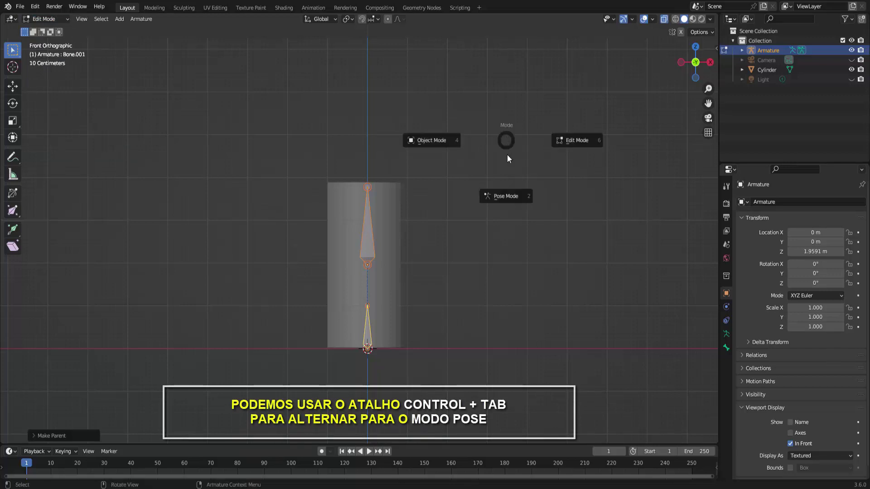
# Enter Pose Mode and test moving and rotating the upper bone, cancelling both
pyautogui.click(502, 197)
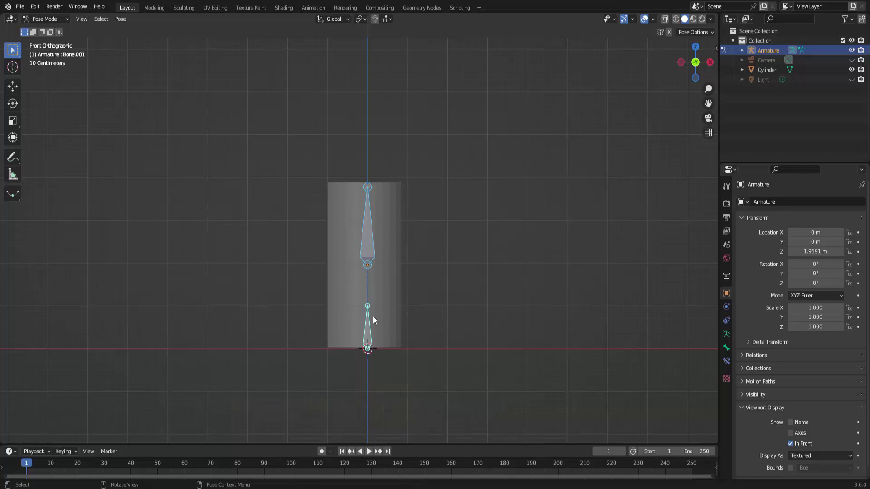
pyautogui.click(370, 234)
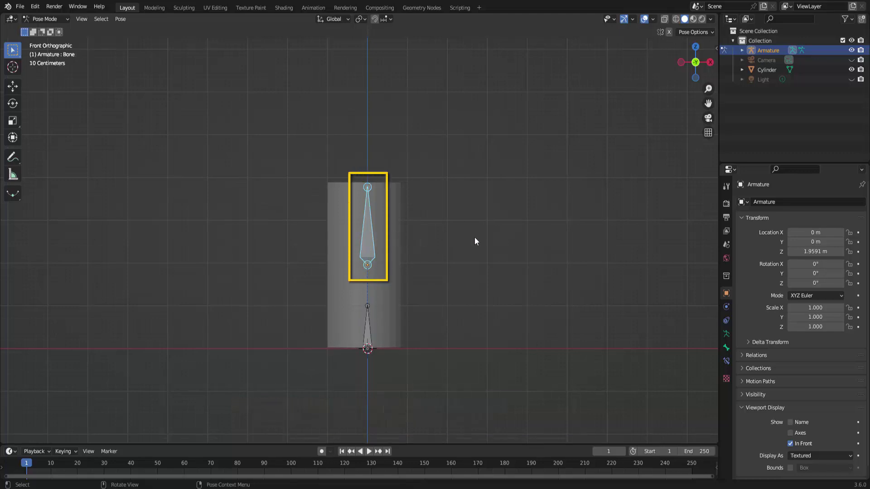
pyautogui.press('g')
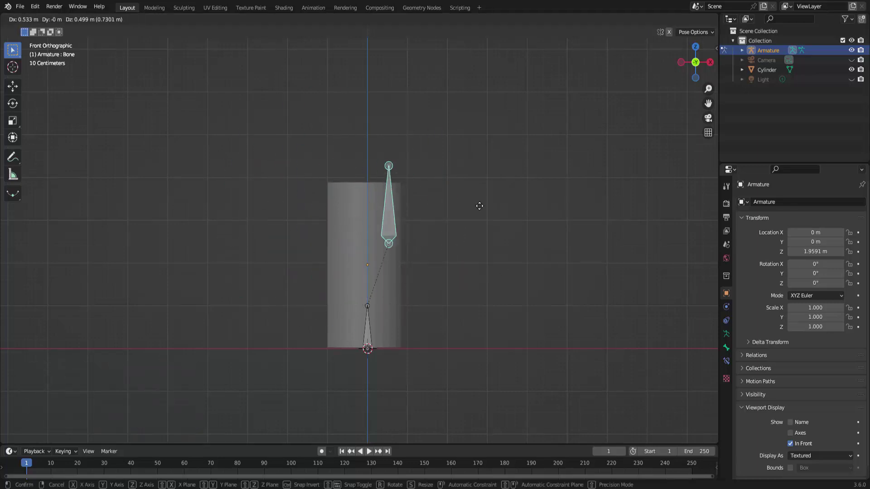
pyautogui.press('Escape')
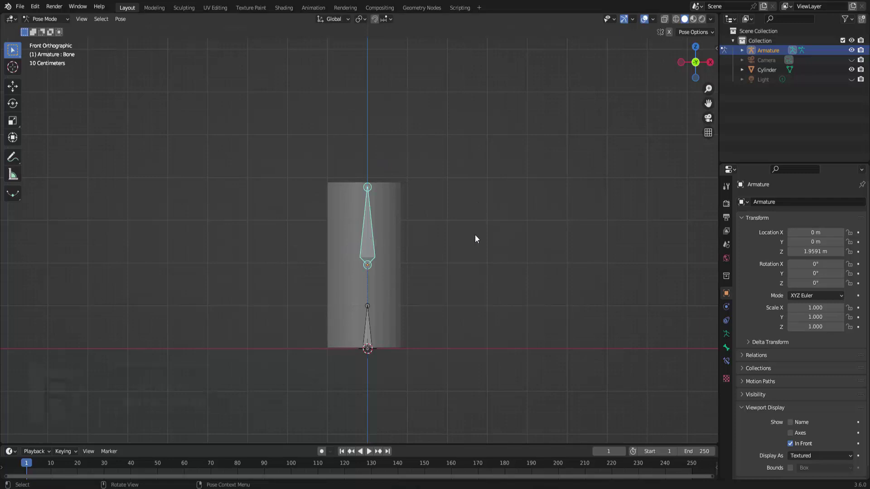
pyautogui.press('r')
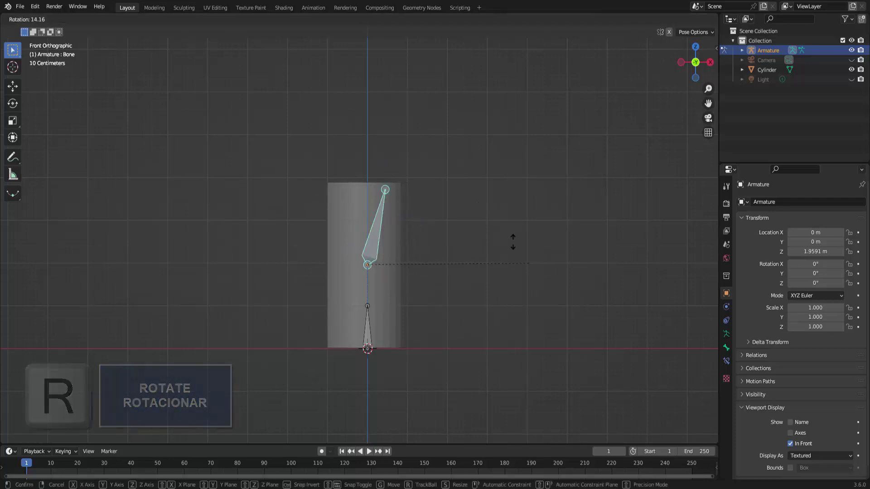
pyautogui.press('Escape')
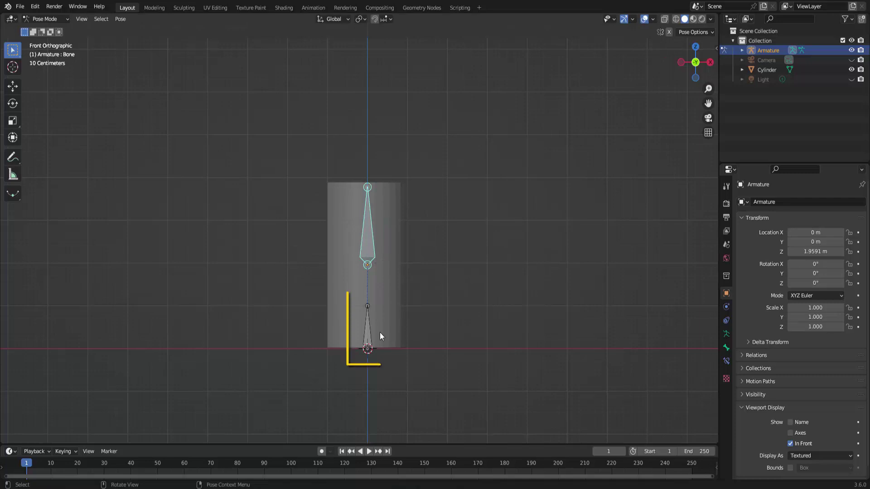
# Move the lower bone to confirm the upper one follows, leaving both on the cylinder's axis
pyautogui.click(369, 339)
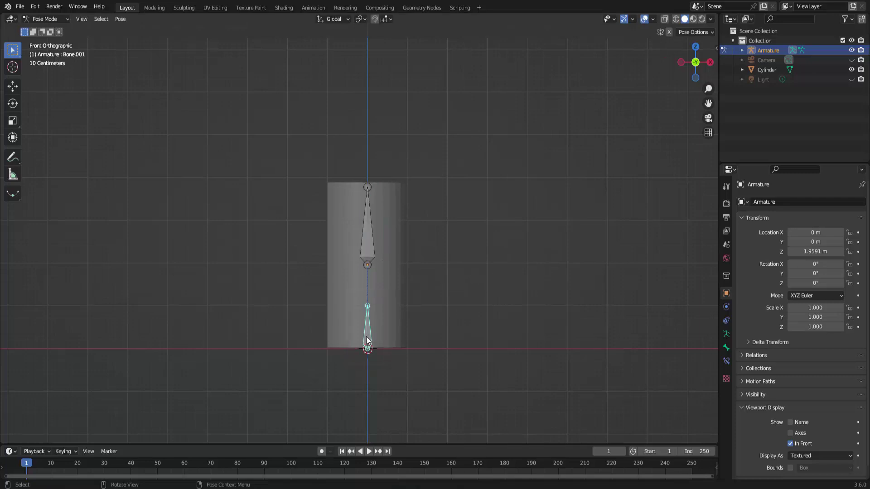
pyautogui.press('g')
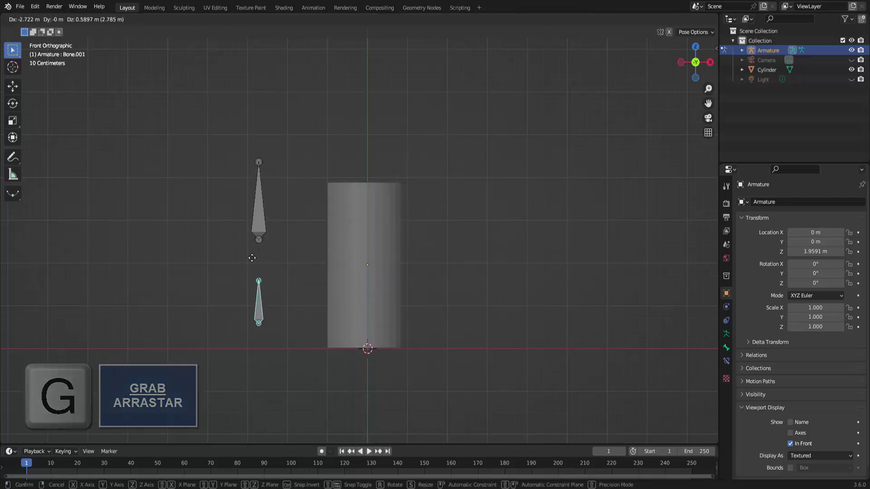
pyautogui.click(369, 271)
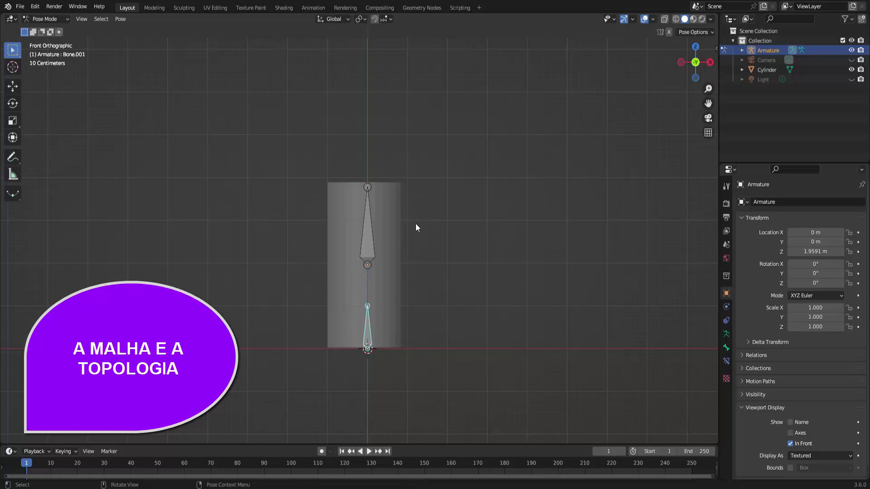
pyautogui.click(394, 196)
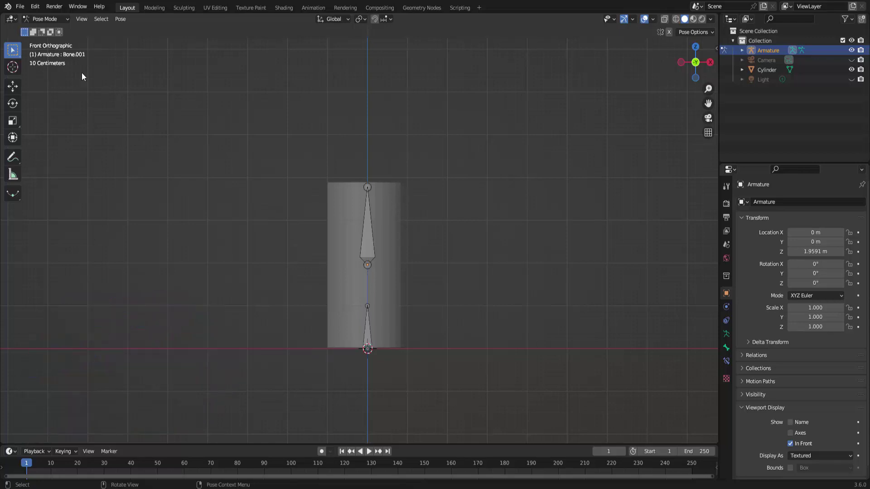
# Return the armature to Object Mode, select the cylinder, and view it in solid shading
pyautogui.click(42, 18)
pyautogui.click(41, 28)
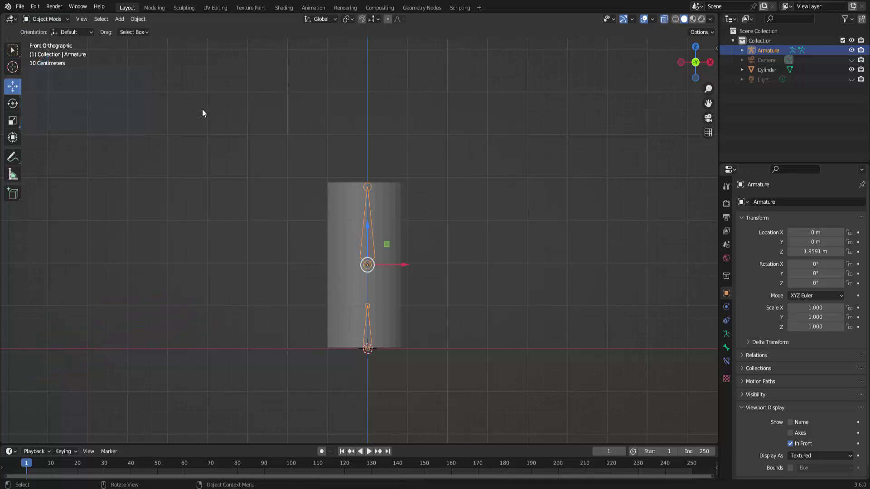
pyautogui.click(386, 195)
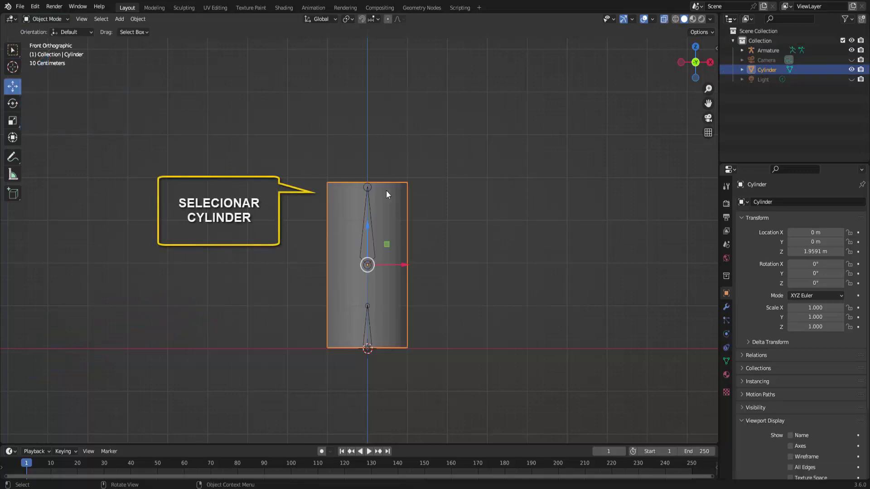
pyautogui.click(675, 20)
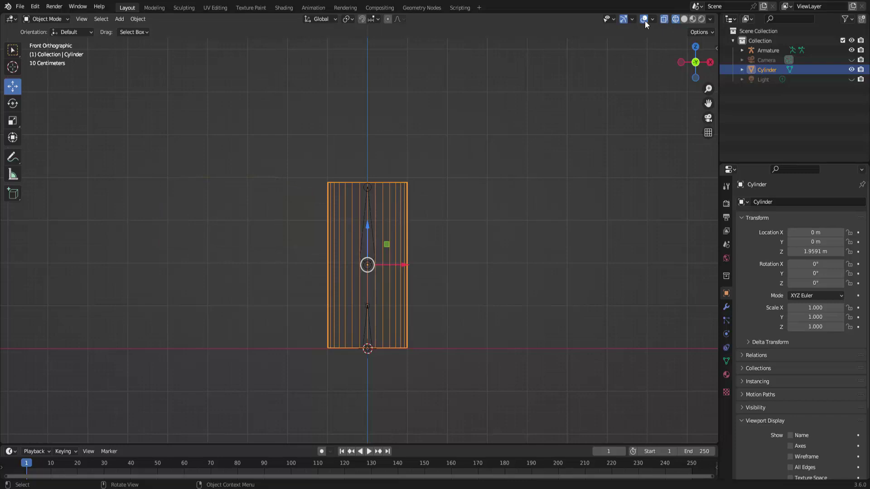
pyautogui.scroll(2, 372, 224)
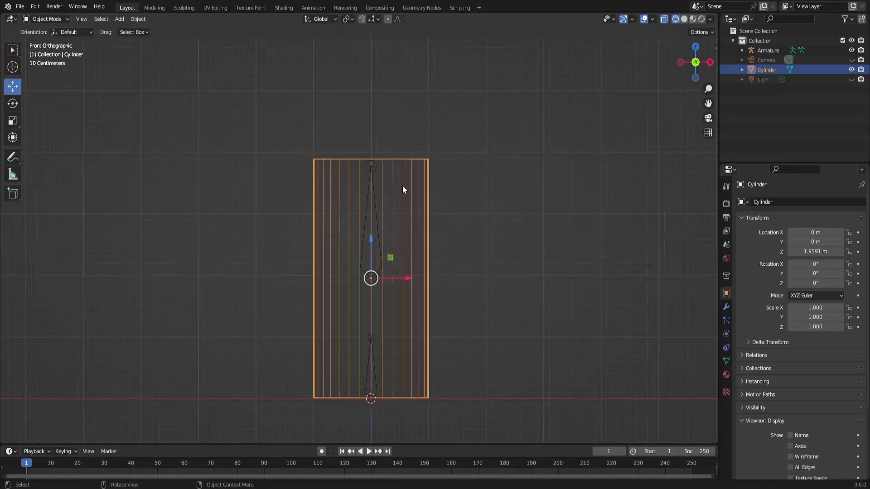
pyautogui.click(684, 19)
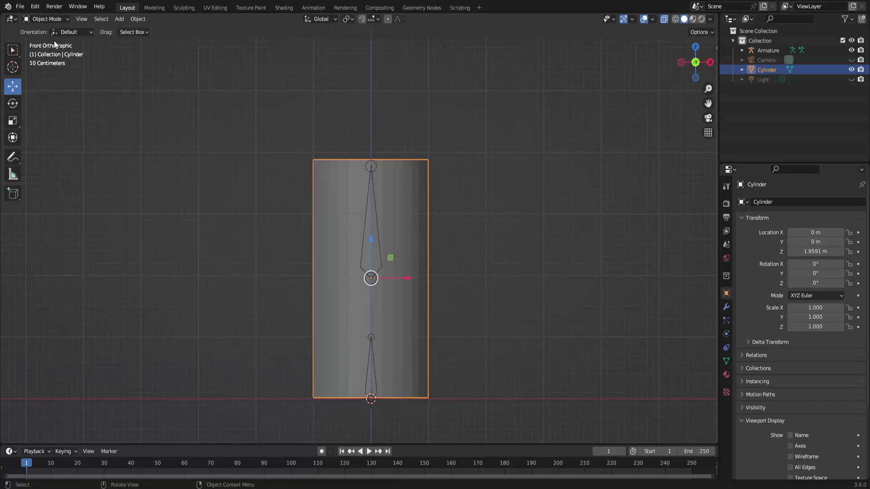
# Put the cylinder in Edit Mode and hide the armature from the viewport
pyautogui.click(49, 19)
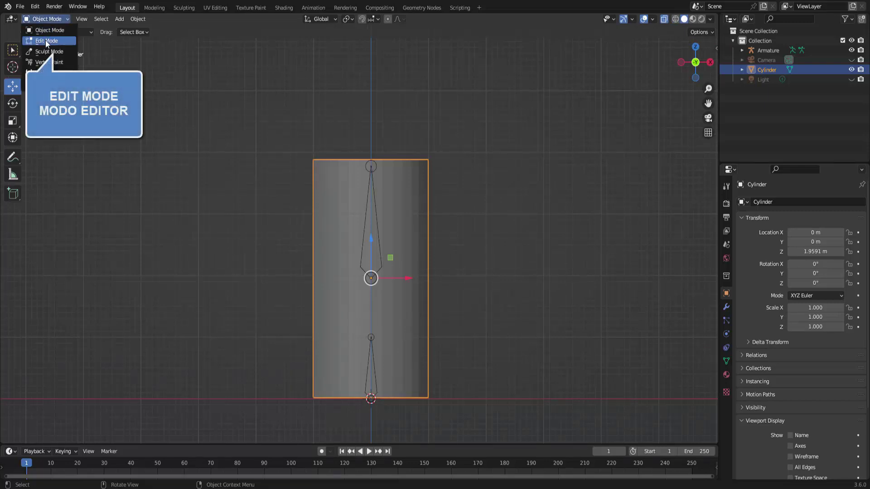
pyautogui.click(47, 38)
pyautogui.click(852, 51)
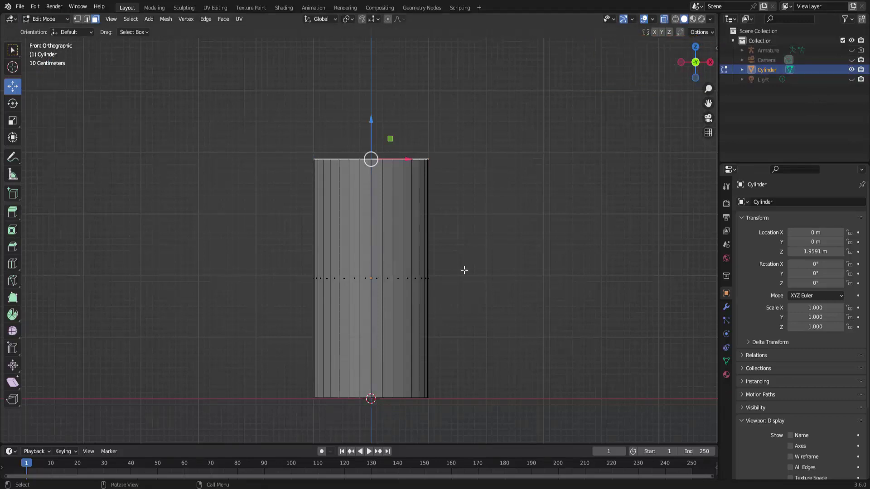
# Add 37 horizontal loop cuts along the cylinder, then reselect the whole mesh
pyautogui.press('a')
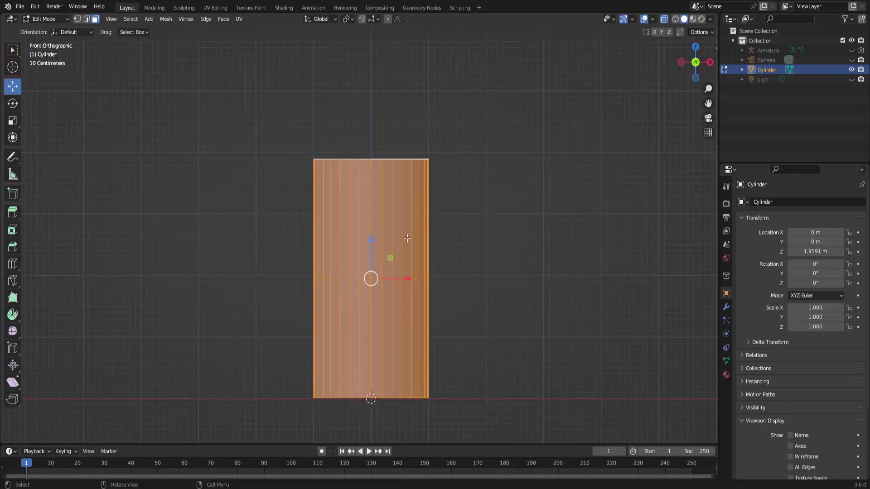
pyautogui.hotkey('ctrl', 'r')
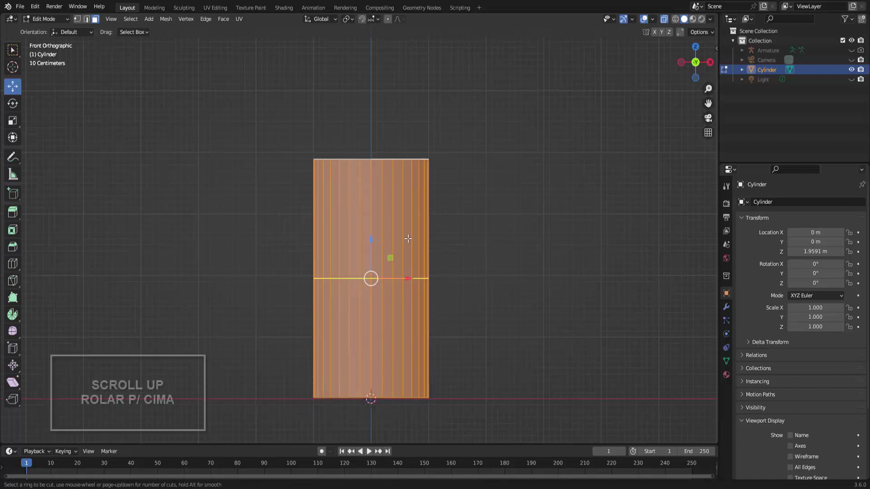
pyautogui.scroll(4, 408, 239)
pyautogui.scroll(2, 408, 239)
pyautogui.scroll(2, 407, 239)
pyautogui.scroll(4, 408, 239)
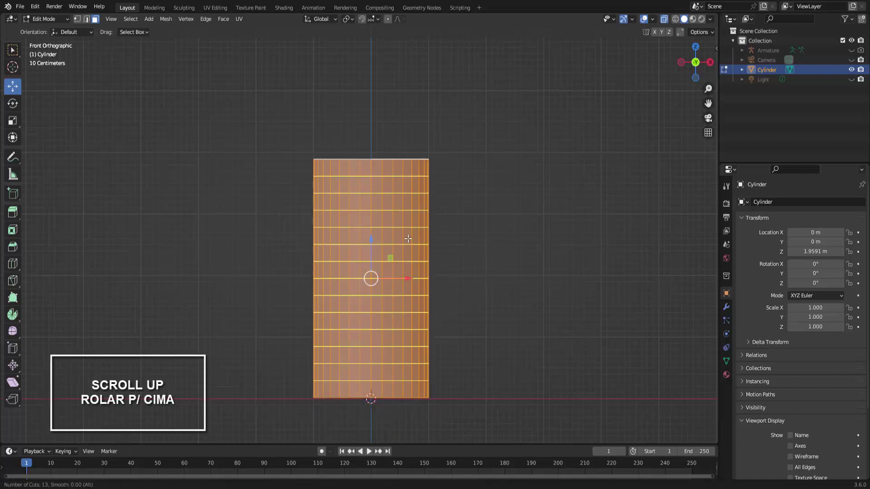
pyautogui.scroll(5, 408, 239)
pyautogui.scroll(5, 408, 239)
pyautogui.scroll(5, 408, 239)
pyautogui.scroll(3, 408, 239)
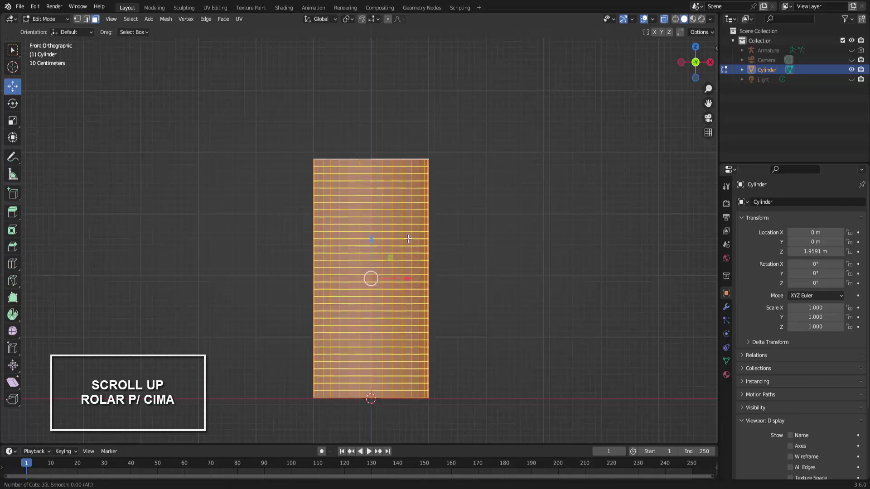
pyautogui.scroll(3, 408, 239)
pyautogui.scroll(1, 408, 239)
pyautogui.scroll(2, 408, 239)
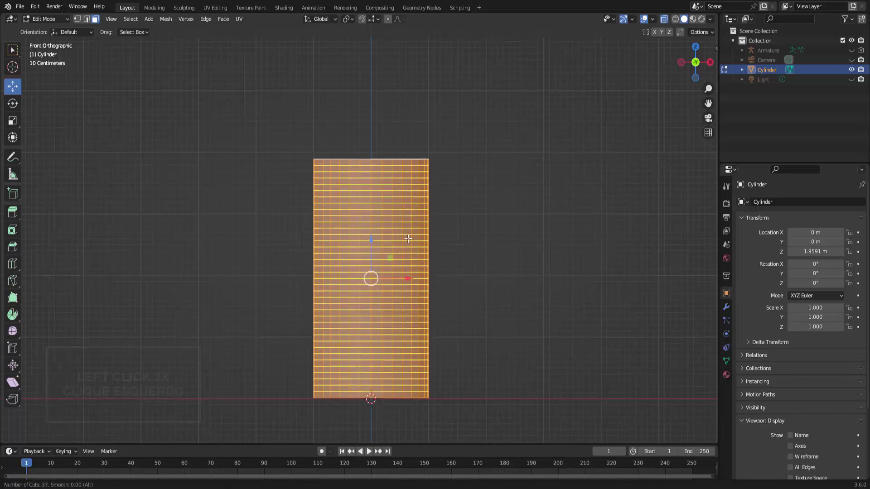
pyautogui.click(408, 239)
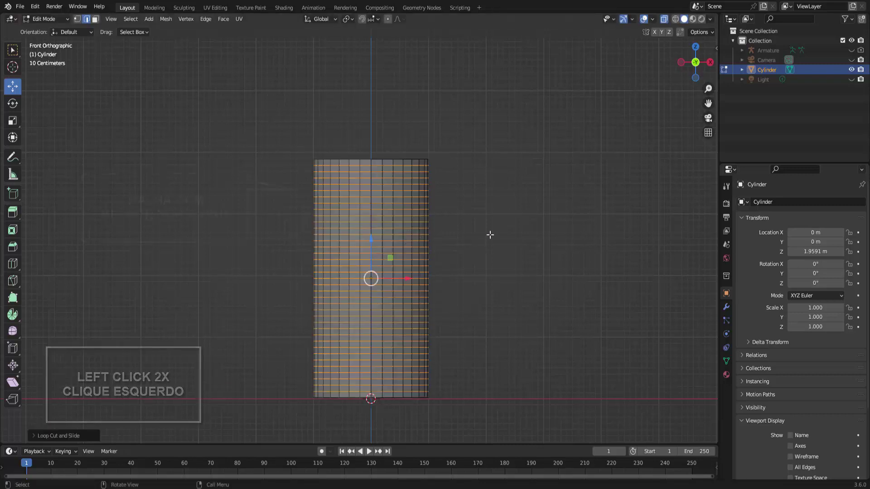
pyautogui.hotkey('alt', 'a')
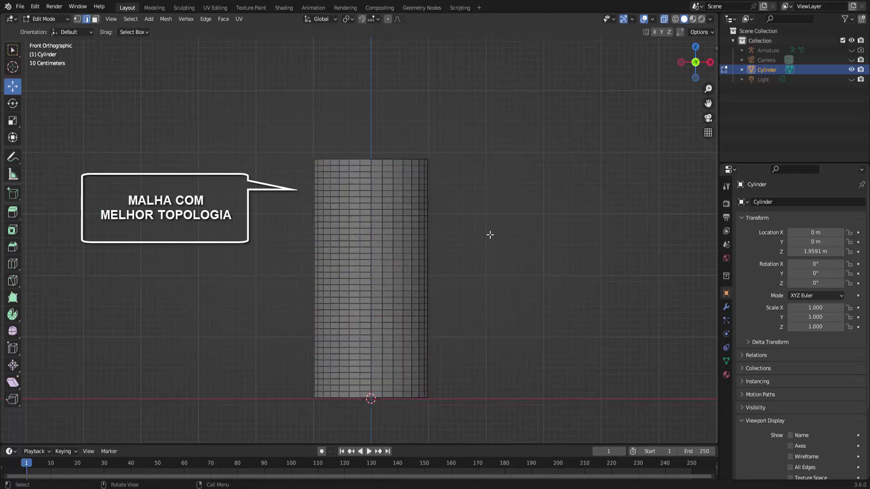
pyautogui.press('a')
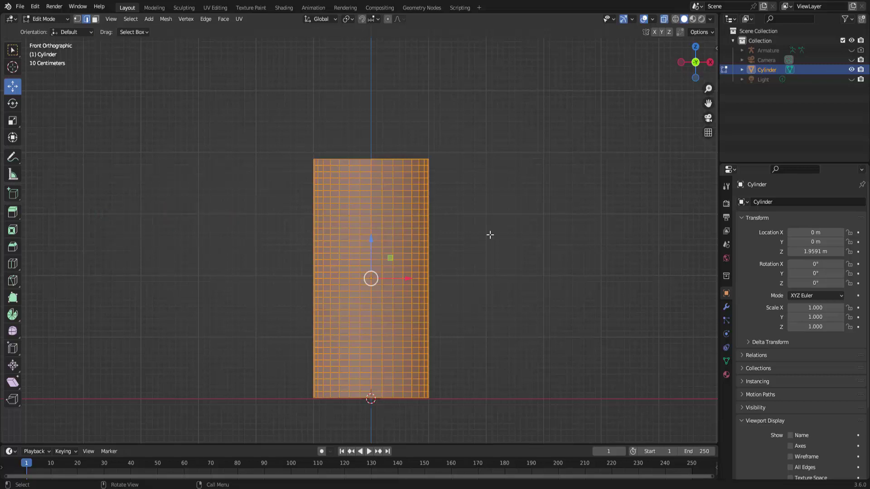
# Back in Object Mode with the armature unhidden, add a Deform > Armature modifier to the cylinder
pyautogui.click(46, 18)
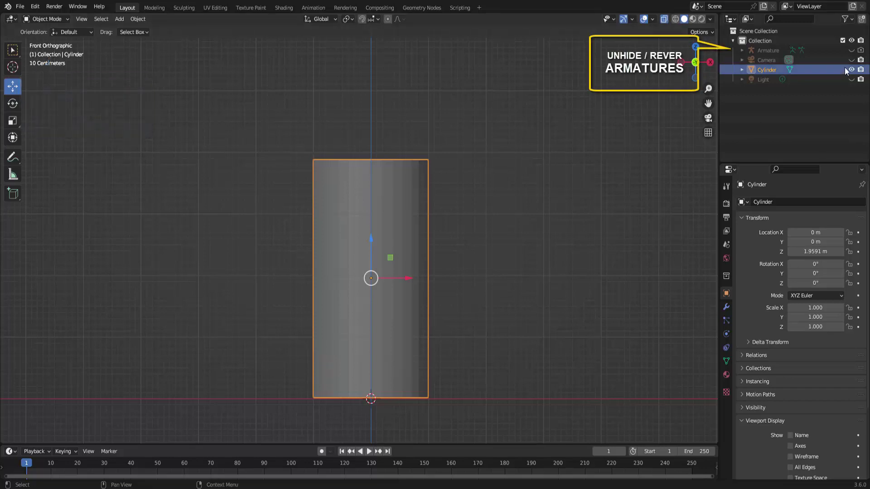
pyautogui.click(851, 51)
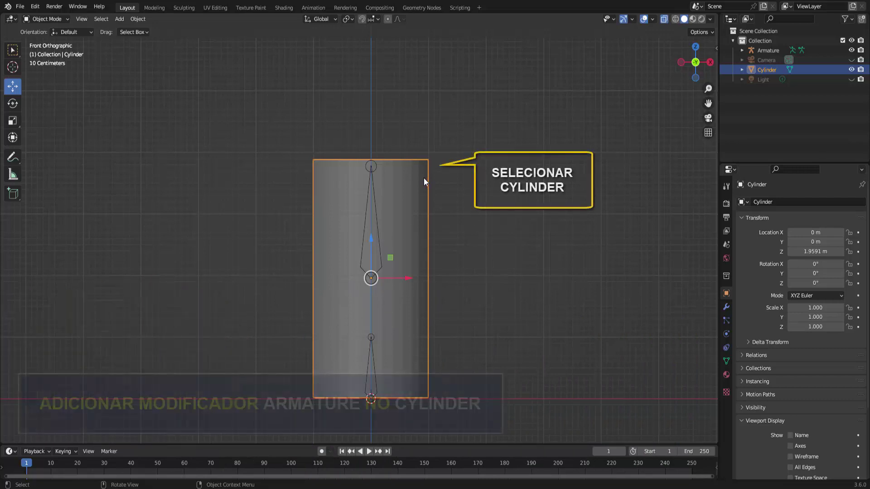
pyautogui.click(726, 309)
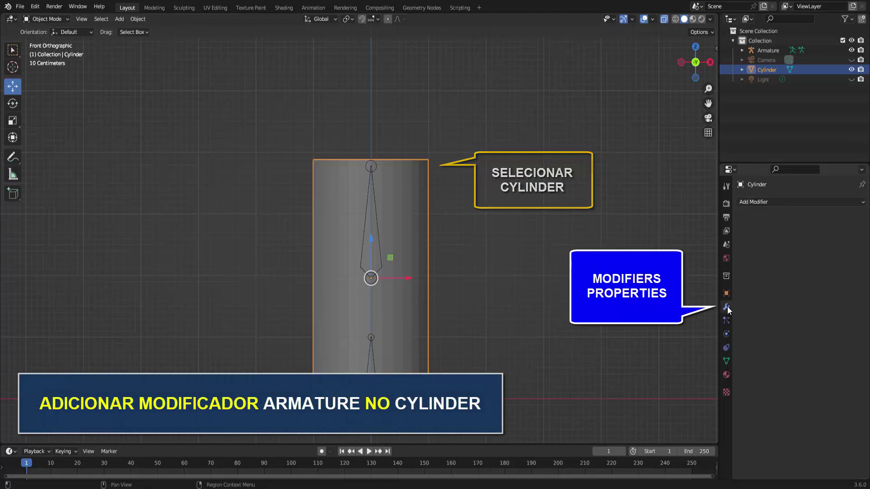
pyautogui.click(794, 201)
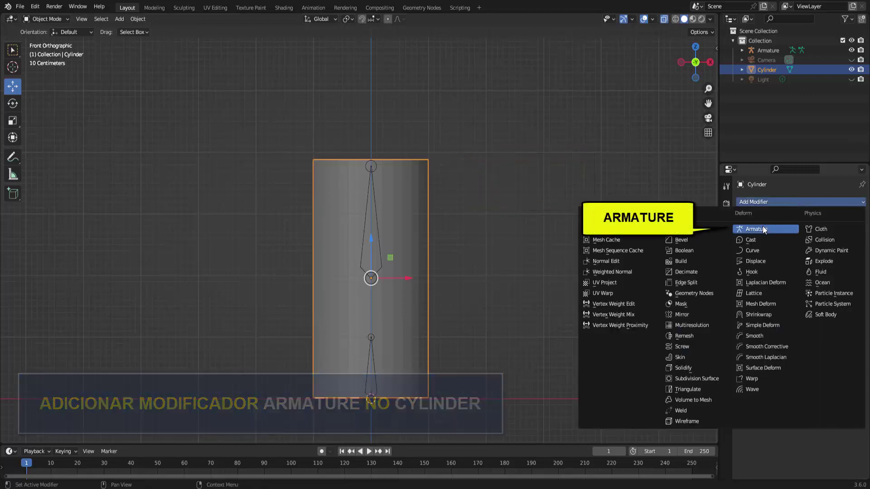
pyautogui.click(763, 228)
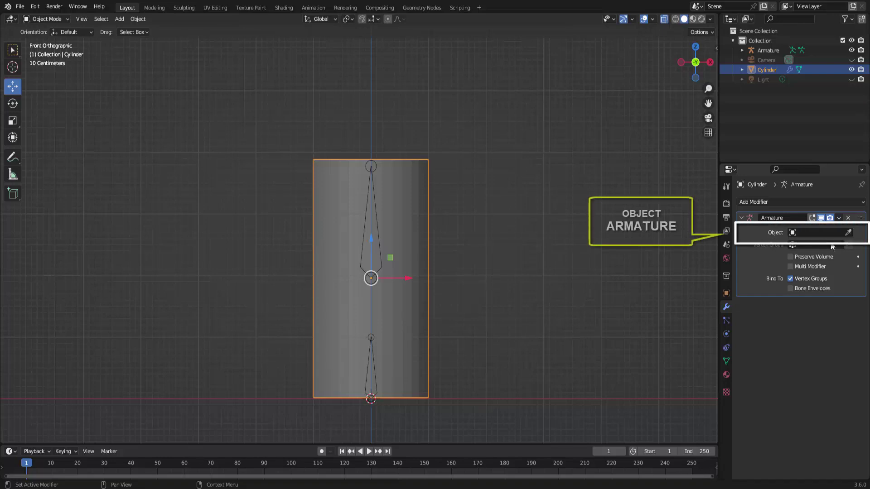
# Eyedrop the Armature object into the modifier's Object field, then deselect
pyautogui.click(851, 232)
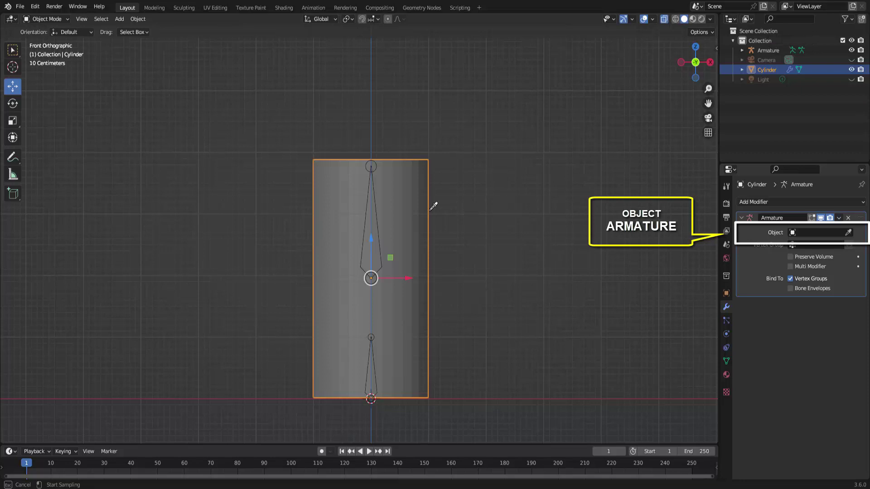
pyautogui.click(379, 205)
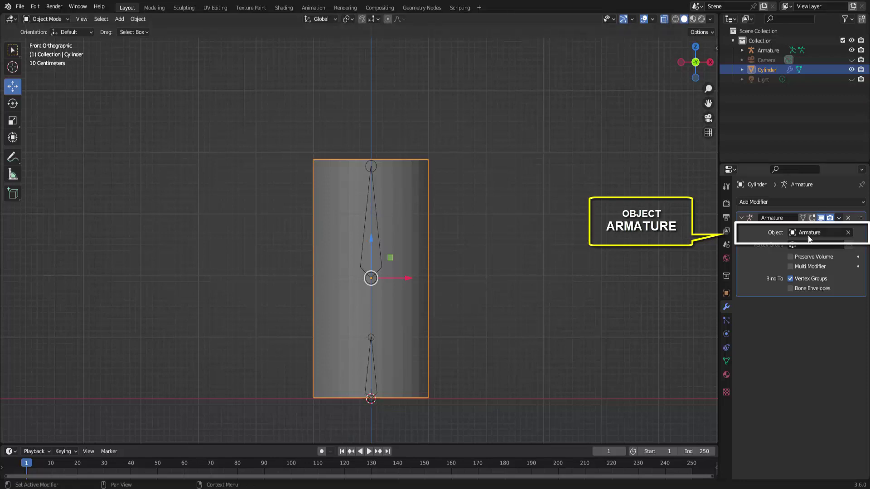
pyautogui.click(538, 218)
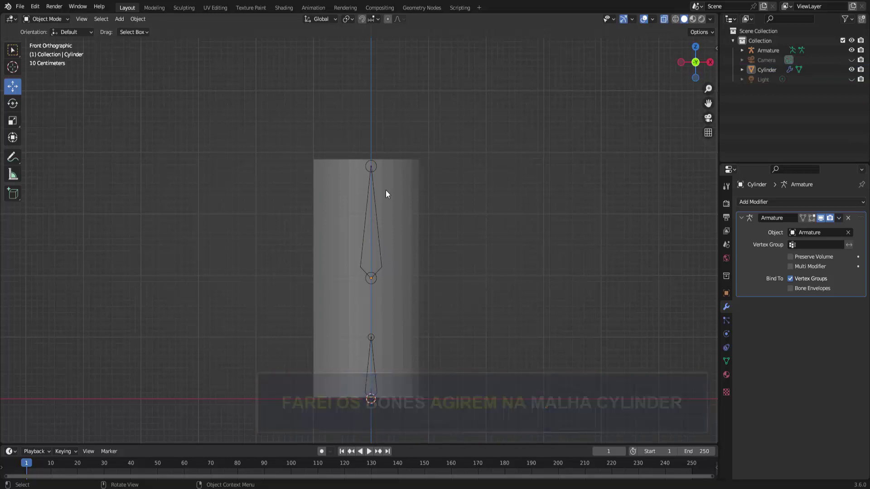
# Select the armature, Shift-select the cylinder, and switch to Weight Paint mode
pyautogui.click(371, 209)
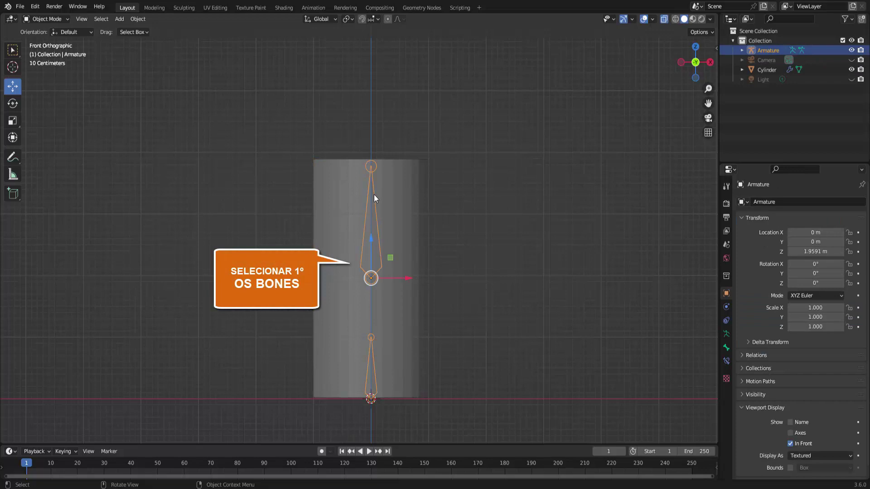
pyautogui.keyDown('shift'); pyautogui.click(412, 167); pyautogui.keyUp('shift')
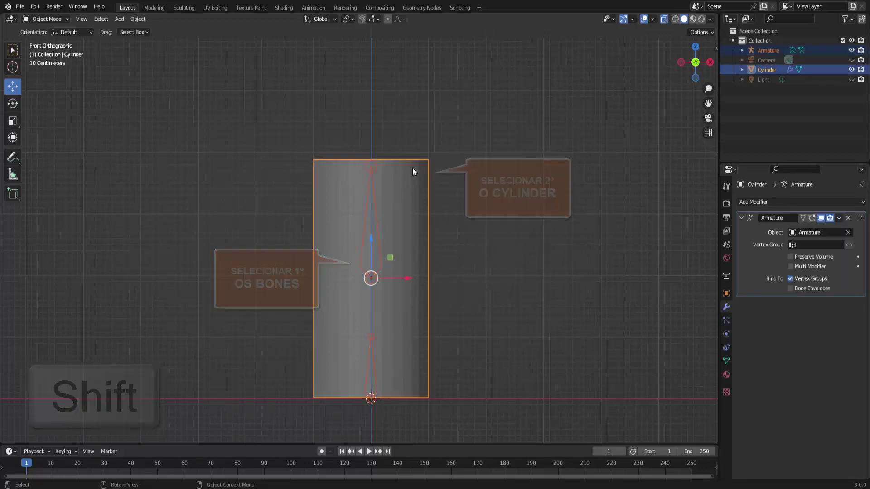
pyautogui.click(56, 18)
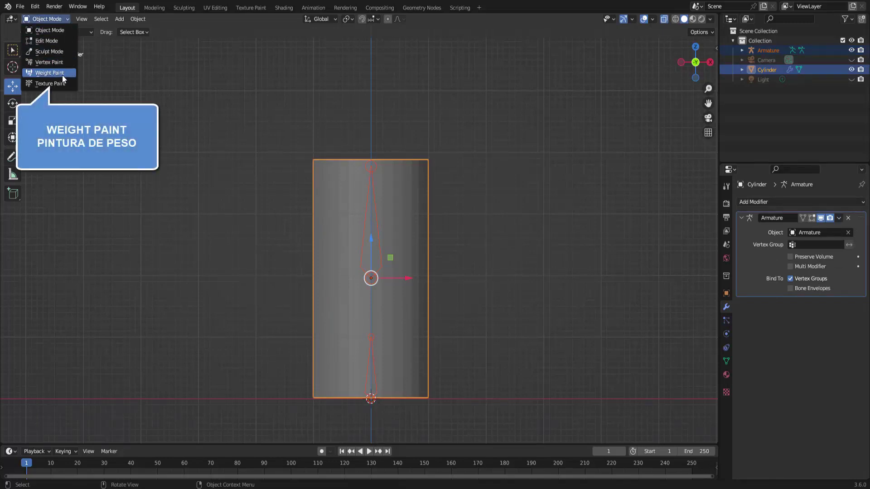
pyautogui.click(62, 74)
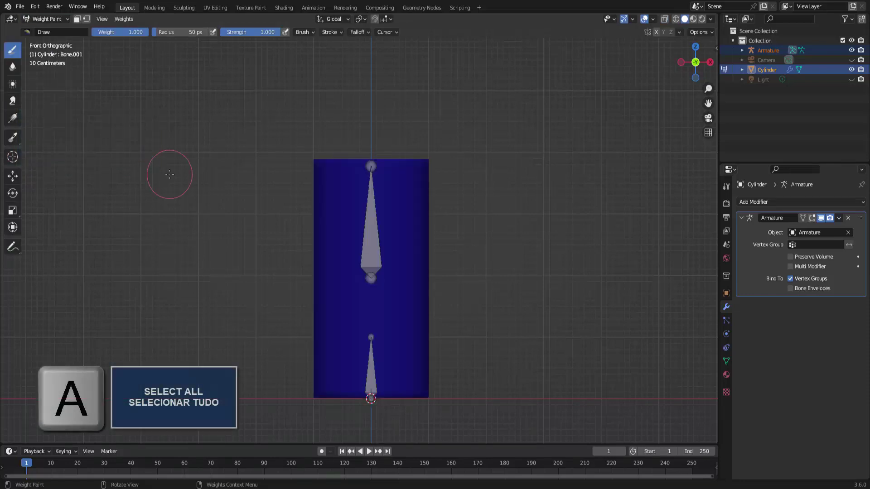
# Select all bones and bind the cylinder to them with automatic weights
pyautogui.press('a')
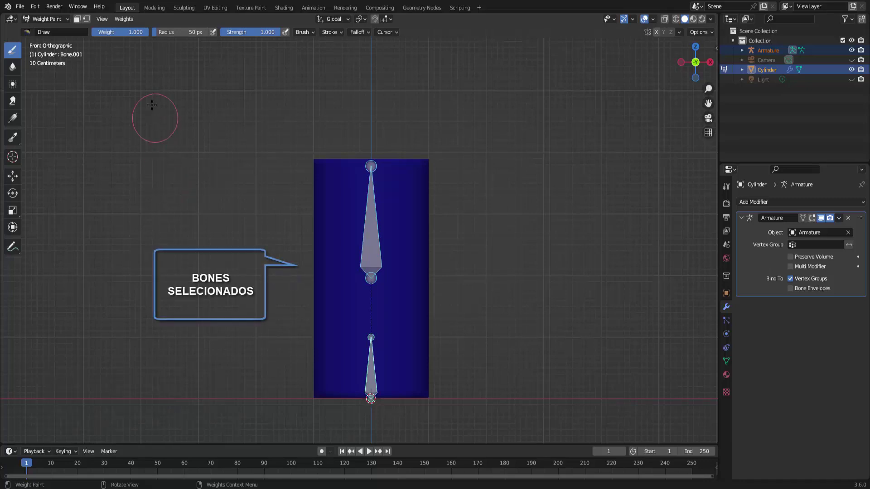
pyautogui.click(128, 20)
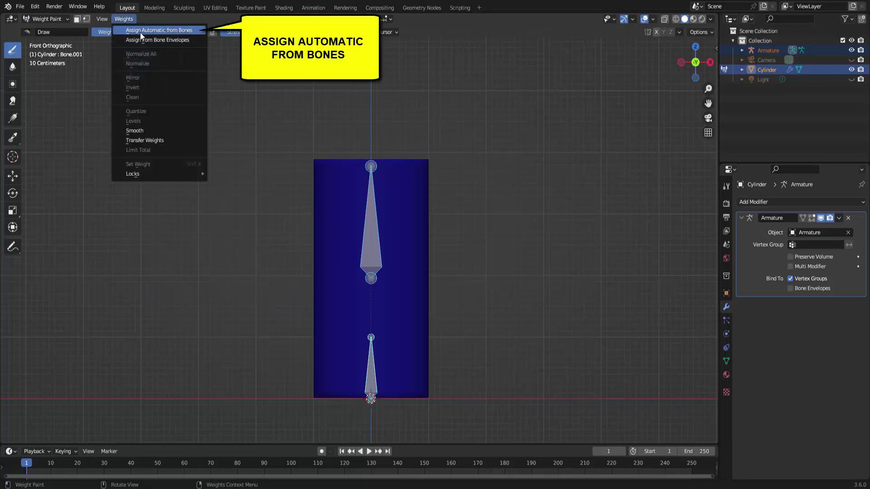
pyautogui.click(184, 30)
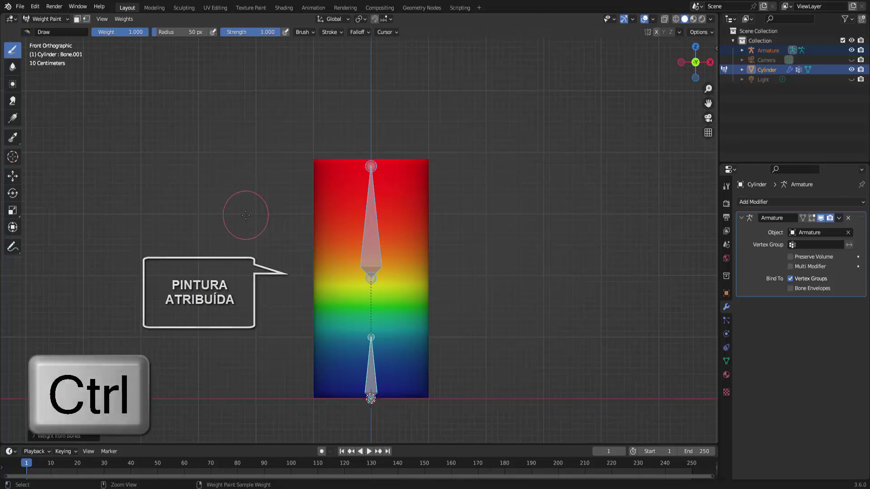
# Inspect the upper bone's and lower bone's weights on the cylinder
pyautogui.keyDown('ctrl'); pyautogui.click(375, 246); pyautogui.keyUp('ctrl')
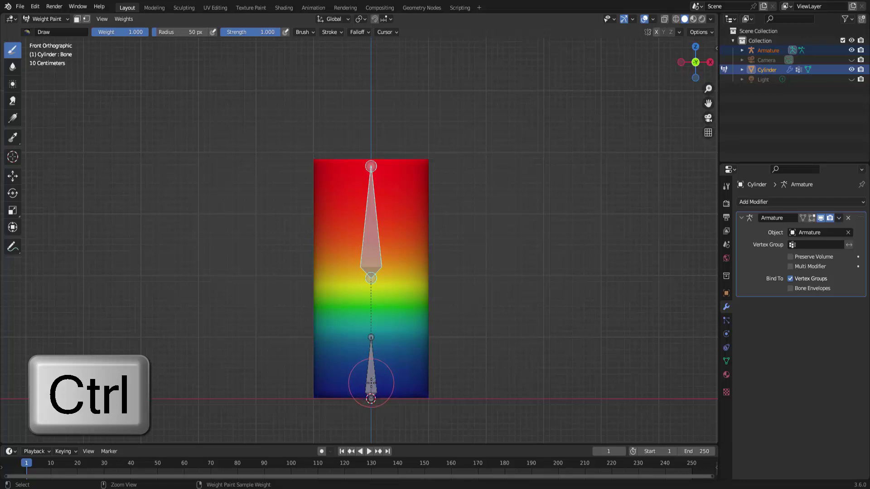
pyautogui.keyDown('ctrl'); pyautogui.click(371, 383); pyautogui.keyUp('ctrl')
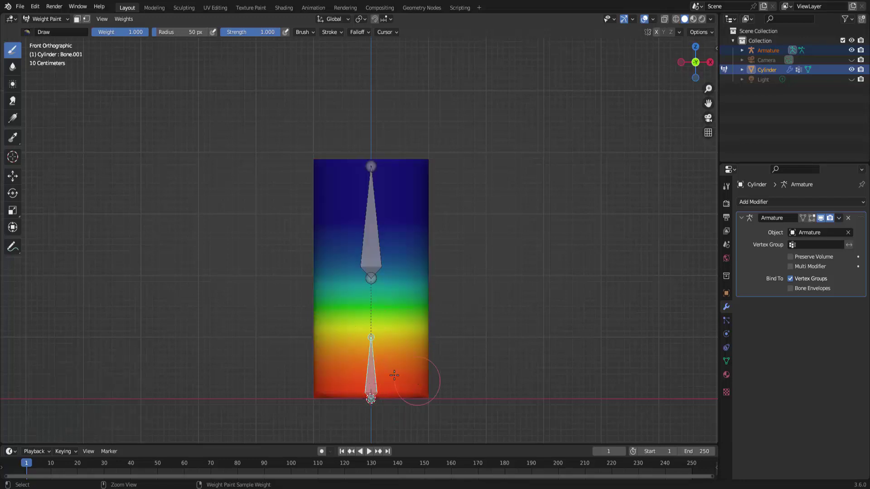
pyautogui.click(47, 19)
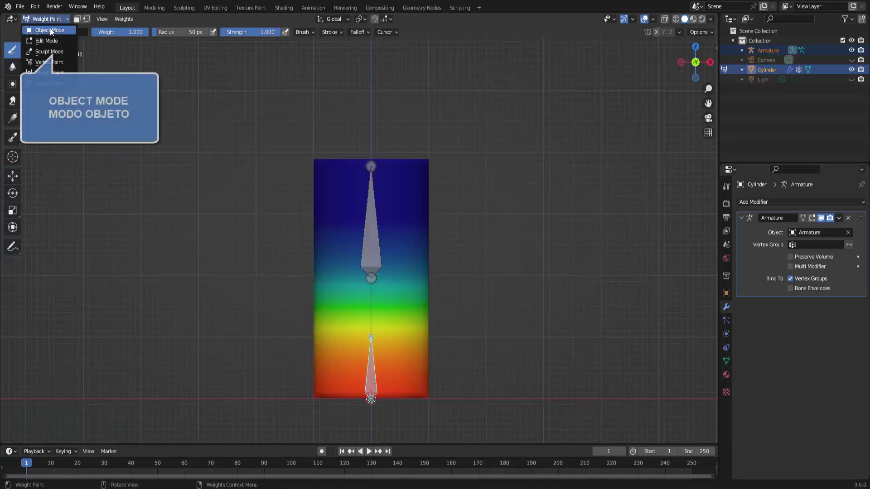
# Return the cylinder to Object Mode and select only the armature
pyautogui.click(50, 28)
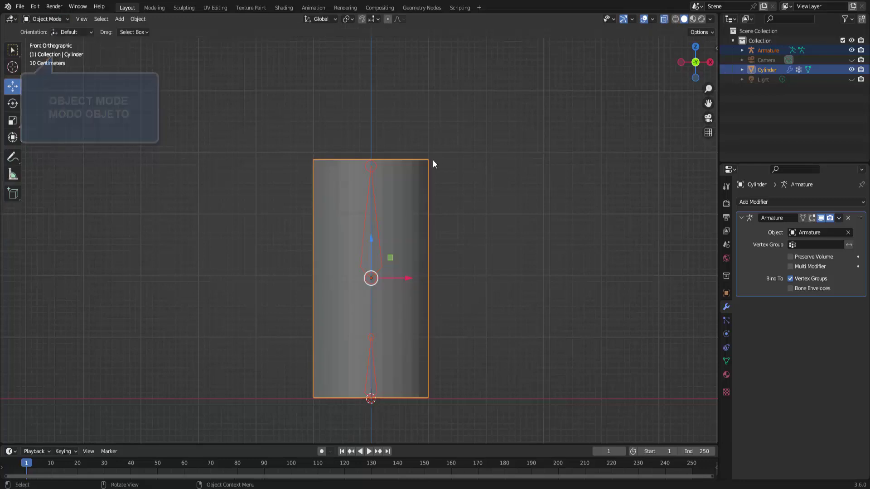
pyautogui.click(371, 202)
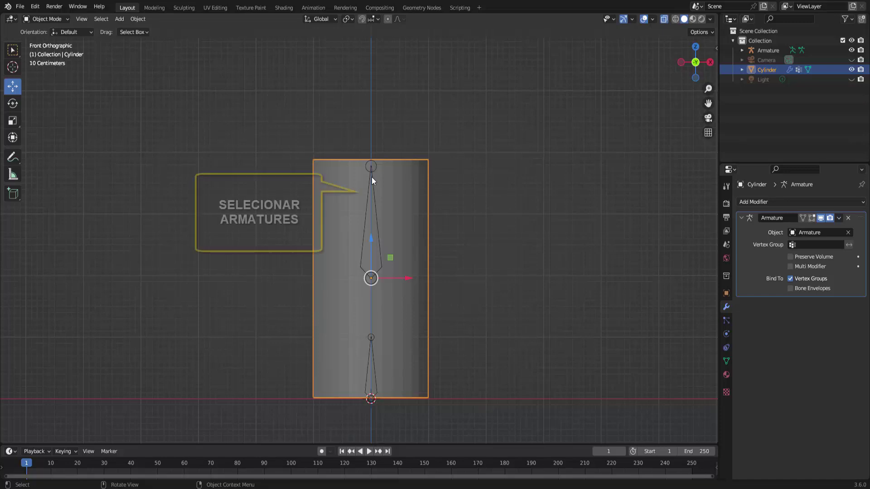
pyautogui.click(371, 184)
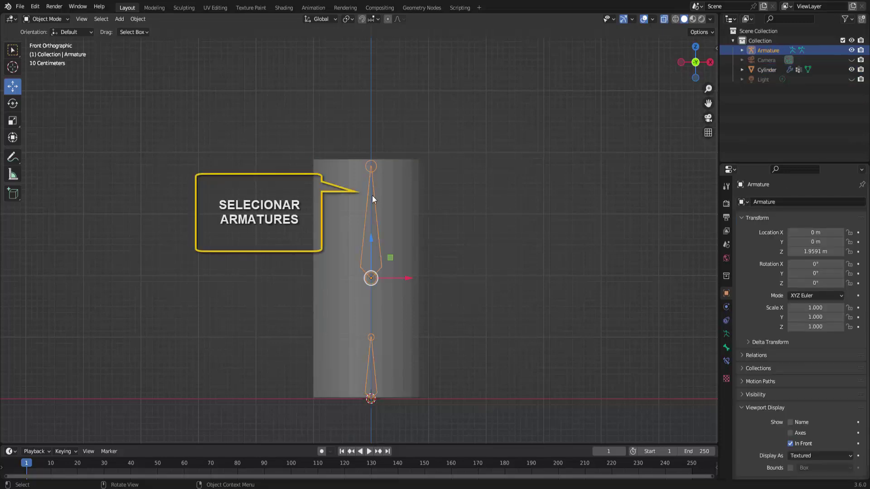
pyautogui.click(57, 19)
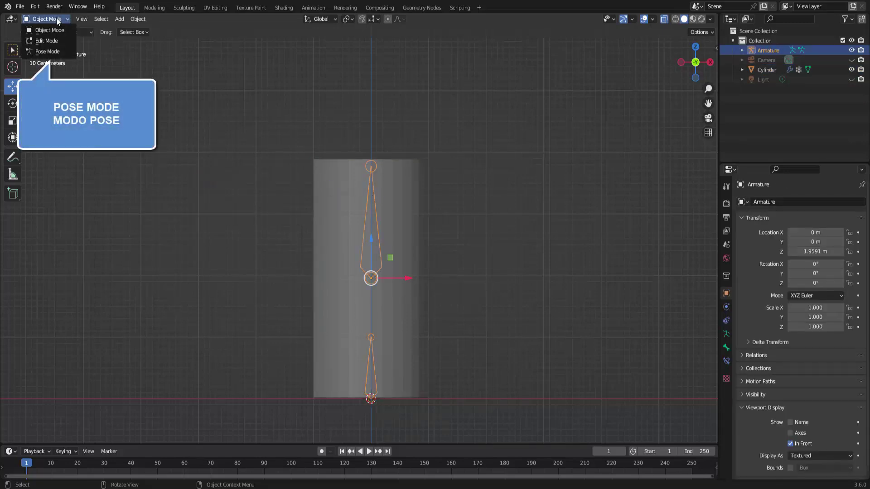
# In Pose Mode, rotate the upper bone to bend the cylinder
pyautogui.click(53, 53)
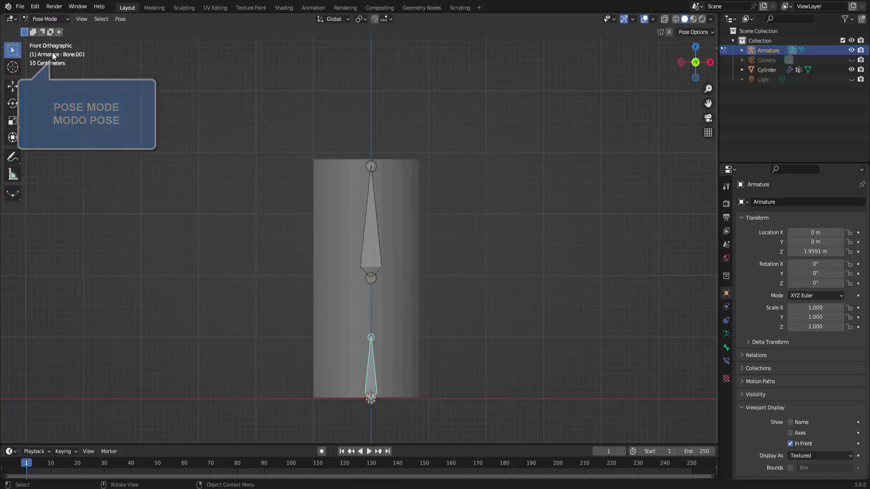
pyautogui.click(371, 206)
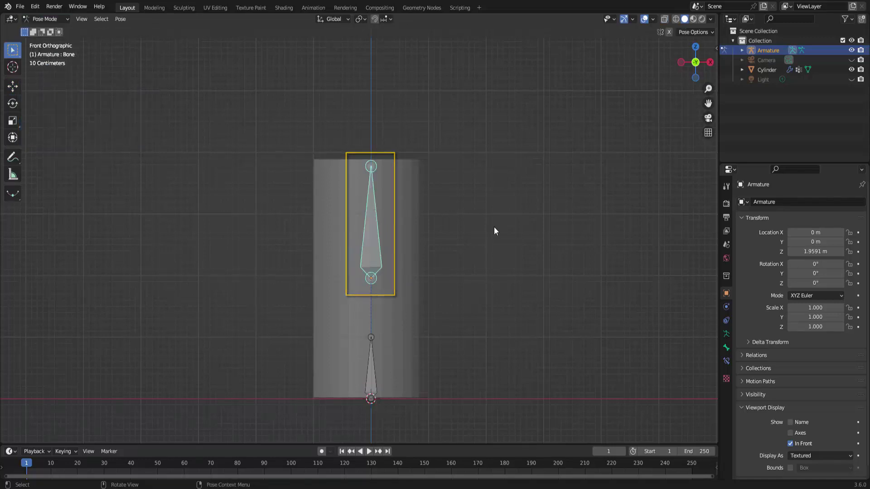
pyautogui.press('r')
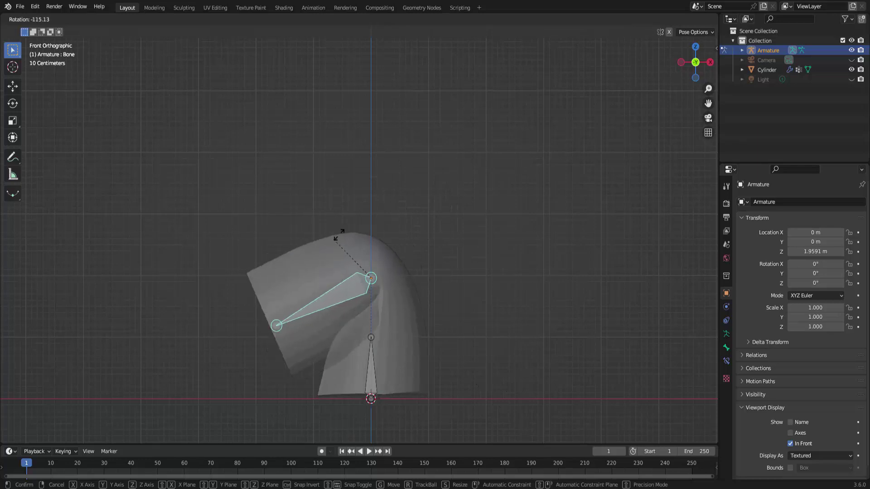
pyautogui.click(490, 226)
# Test-stretch the cylinder by moving the upper bone, cancel it, and enter Edit Mode
pyautogui.press('g')
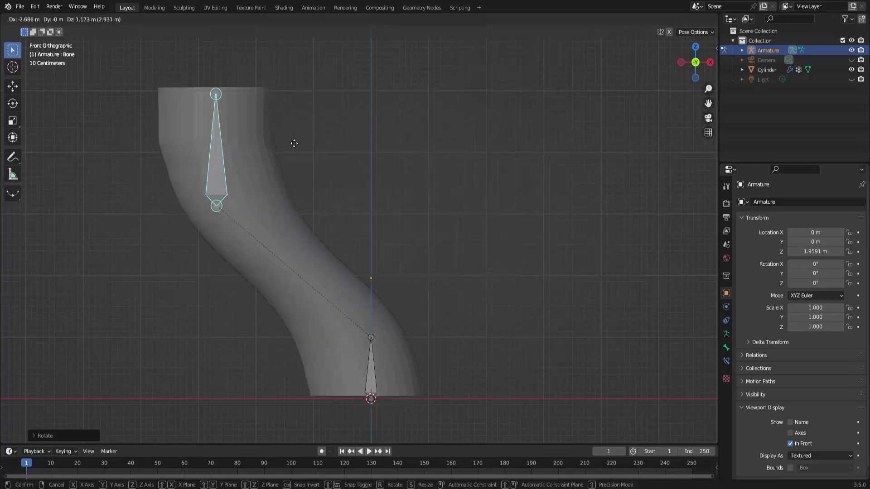
pyautogui.rightClick(433, 233)
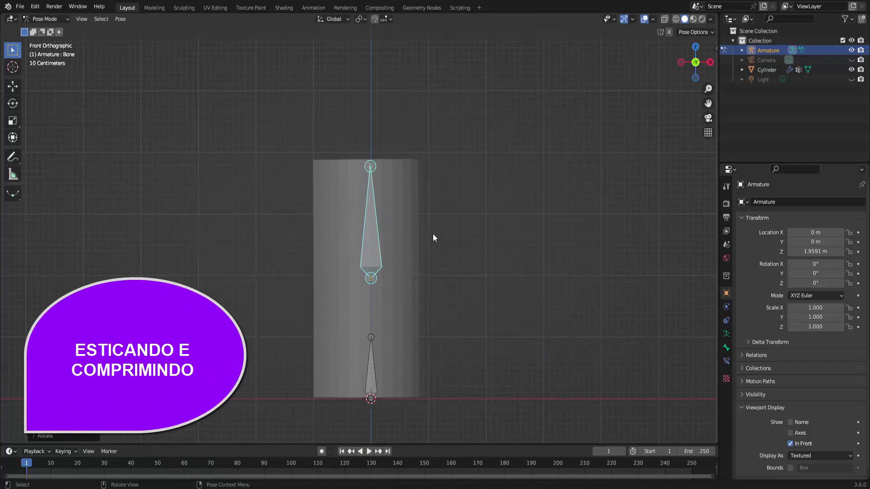
pyautogui.click(433, 235)
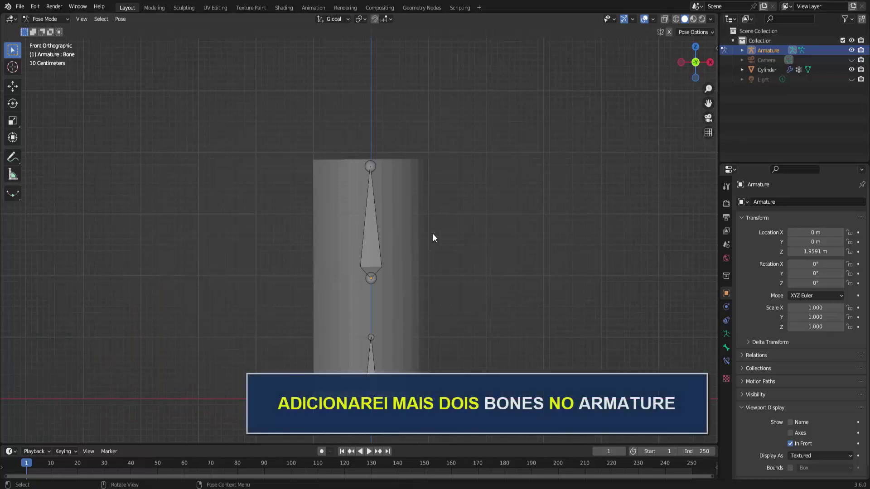
pyautogui.click(48, 20)
pyautogui.click(56, 40)
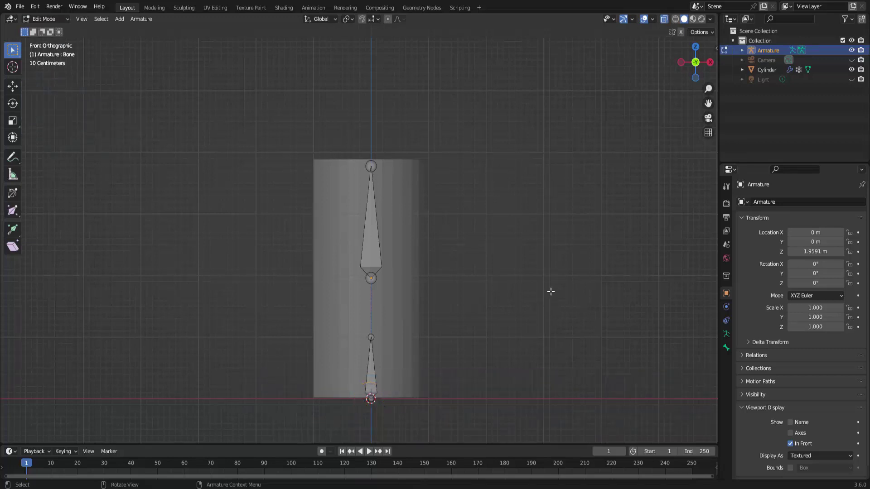
# Add a long bone stretching up to the cylinder's top
pyautogui.hotkey('shift', 'a')
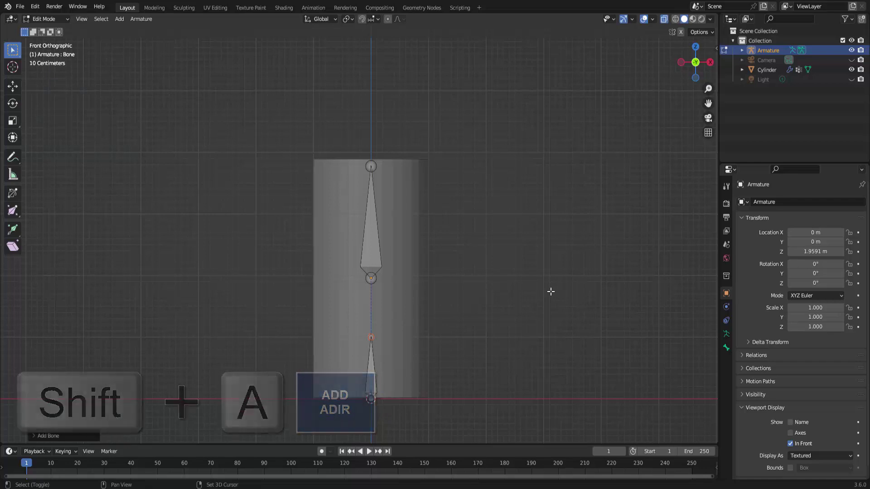
pyautogui.press('g')
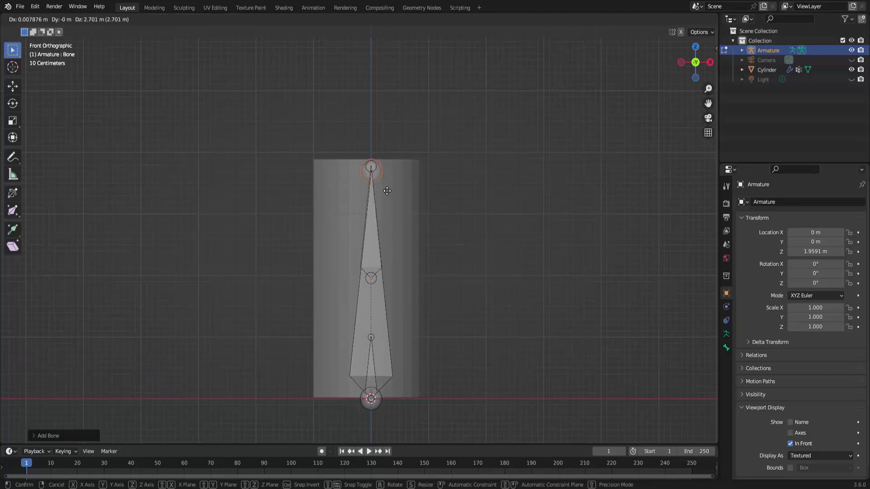
pyautogui.click(387, 190)
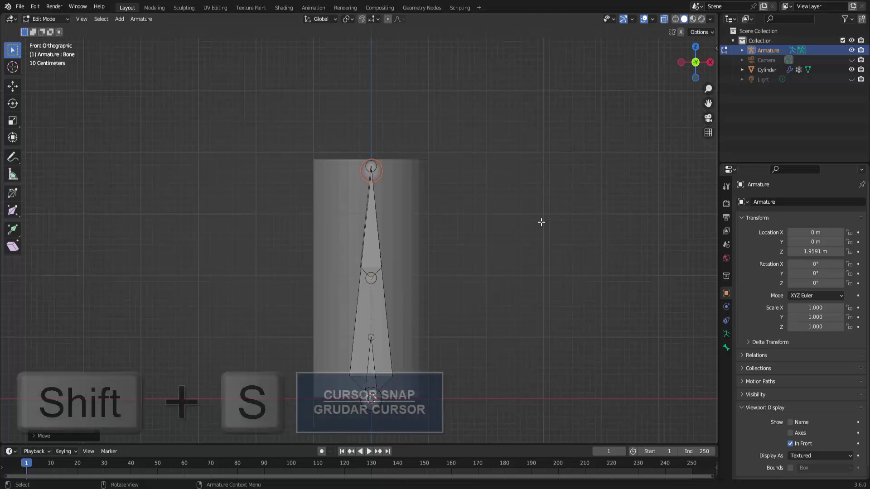
# Snap the cursor to the top joint and add Bone.003 raised above the cylinder
pyautogui.hotkey('shift', 's')
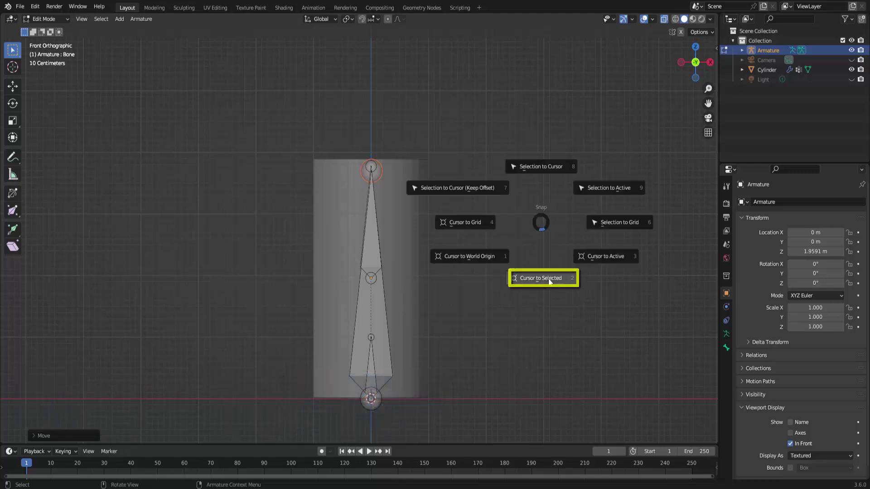
pyautogui.click(548, 278)
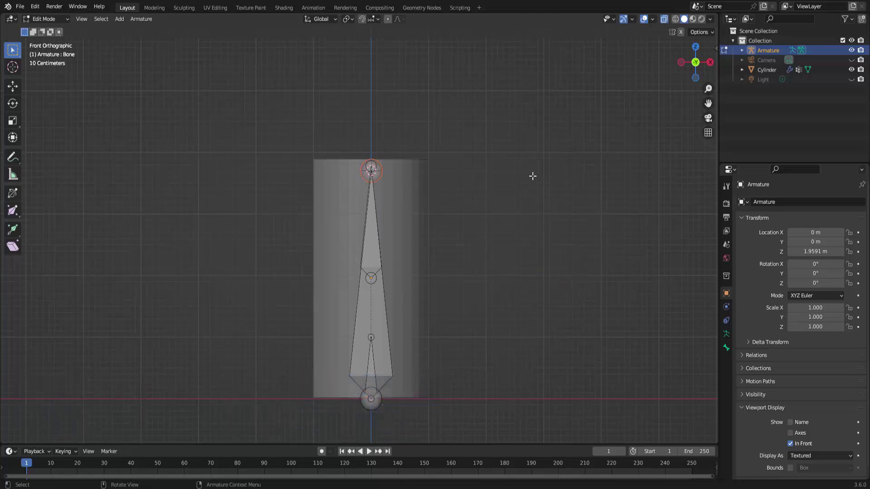
pyautogui.hotkey('shift', 'a')
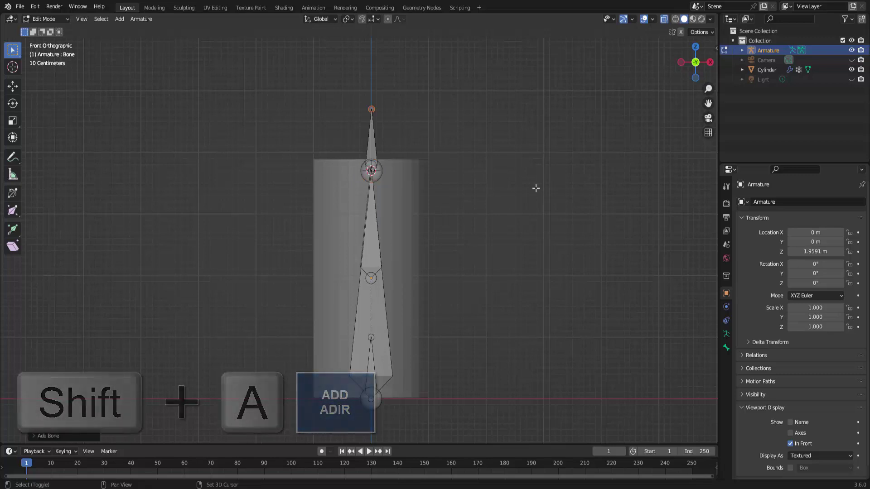
pyautogui.click(371, 152)
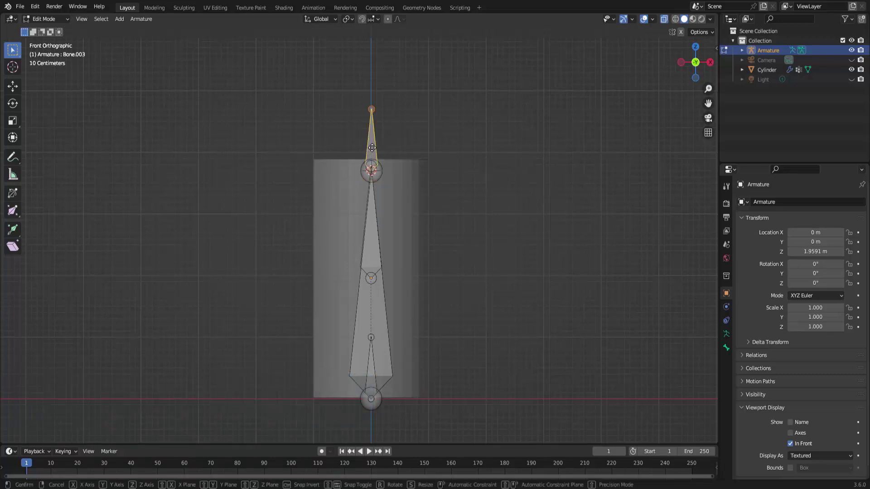
pyautogui.press('g')
pyautogui.click(371, 130)
pyautogui.click(512, 227)
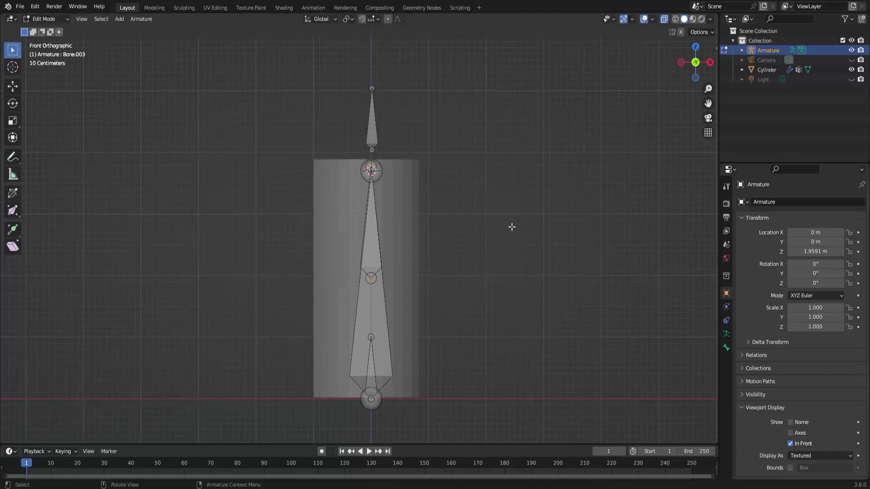
# Parent the large bone to the small lower bone with Keep Offset
pyautogui.click(386, 332)
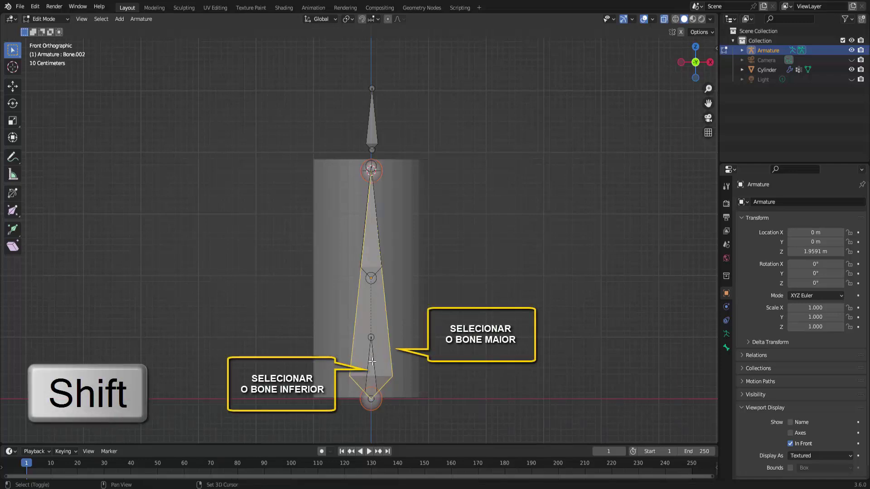
pyautogui.keyDown('shift'); pyautogui.click(372, 361); pyautogui.keyUp('shift')
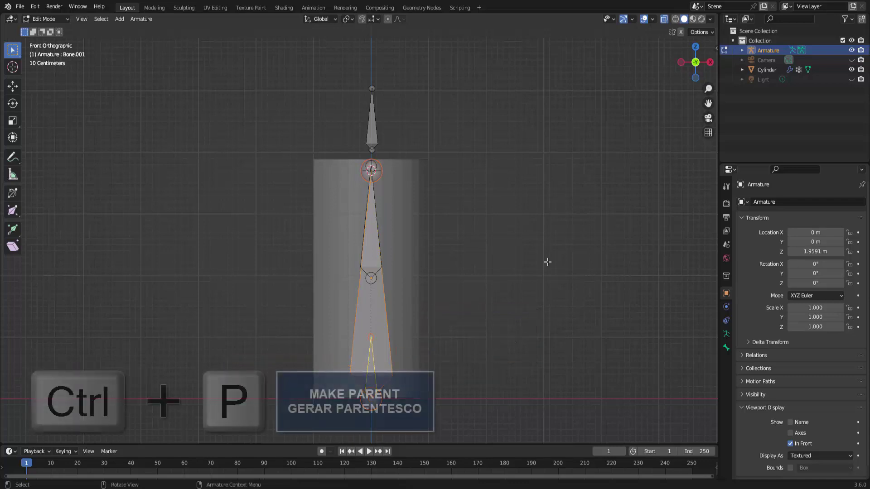
pyautogui.hotkey('ctrl', 'p')
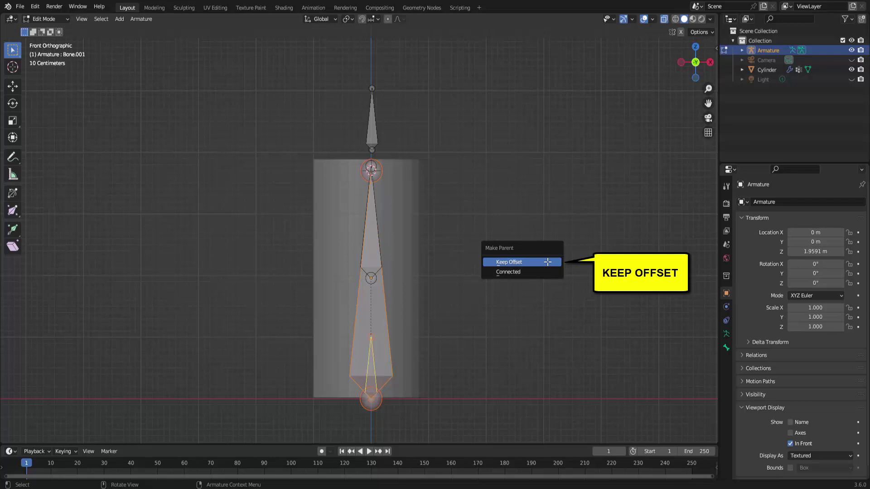
pyautogui.click(547, 261)
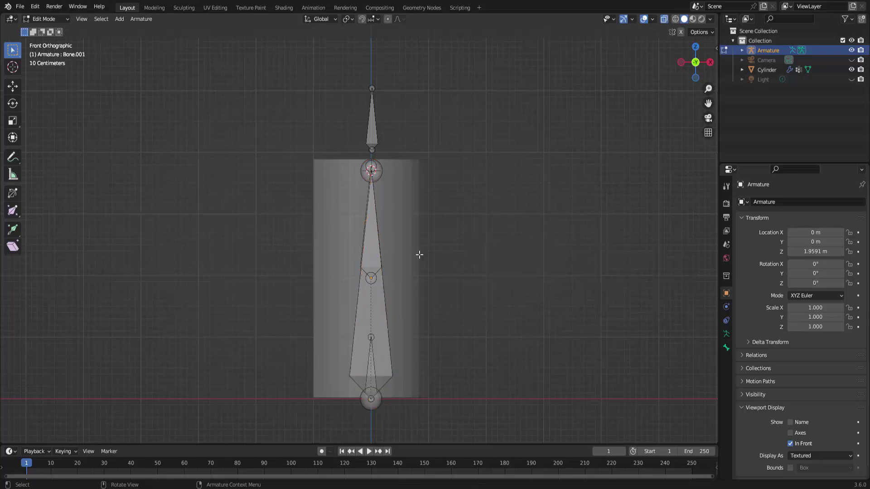
# Parent the middle bone to the large lower bone with Keep Offset
pyautogui.click(375, 257)
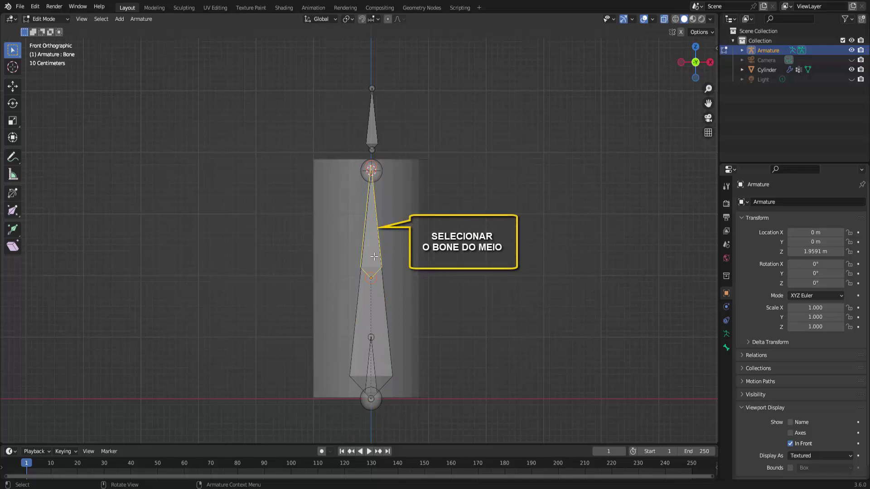
pyautogui.keyDown('shift'); pyautogui.click(384, 310); pyautogui.keyUp('shift')
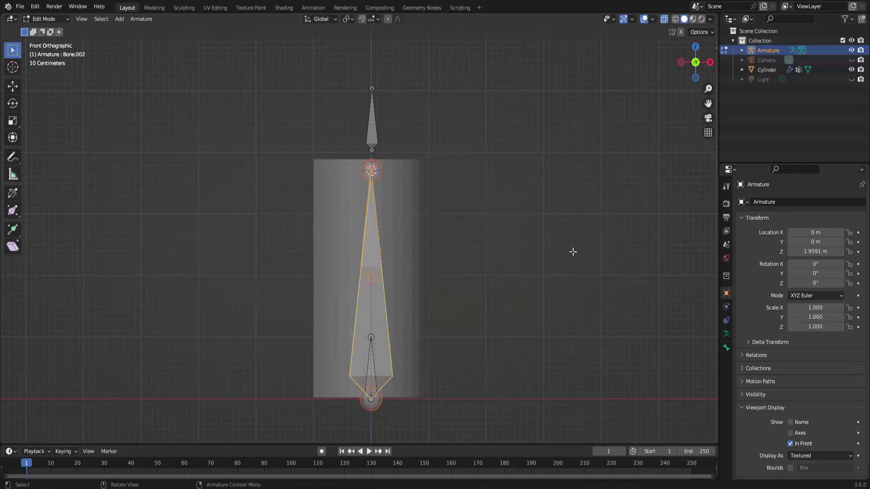
pyautogui.hotkey('ctrl', 'p')
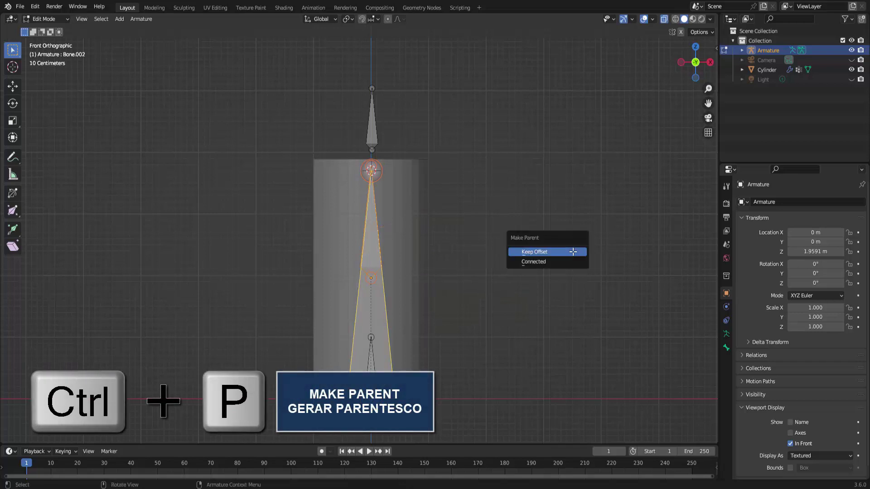
pyautogui.click(573, 252)
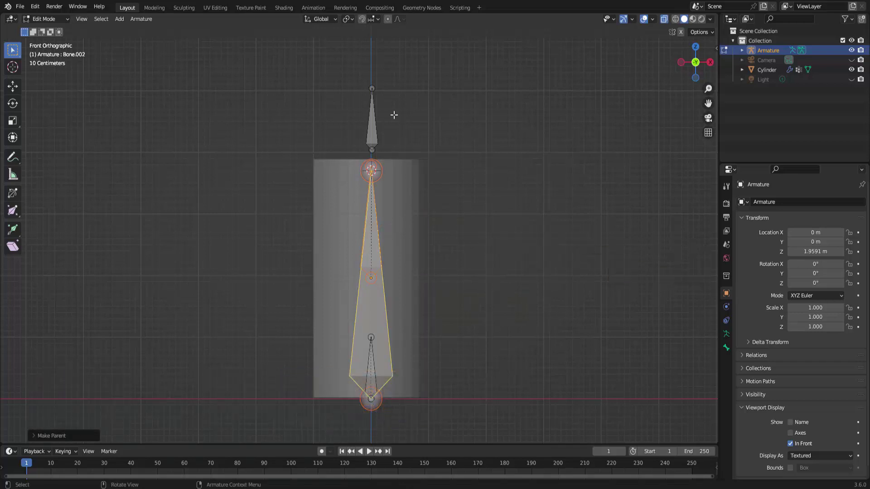
# Parent the top bone to the small bottom bone Bone.001 with Keep Offset
pyautogui.click(373, 123)
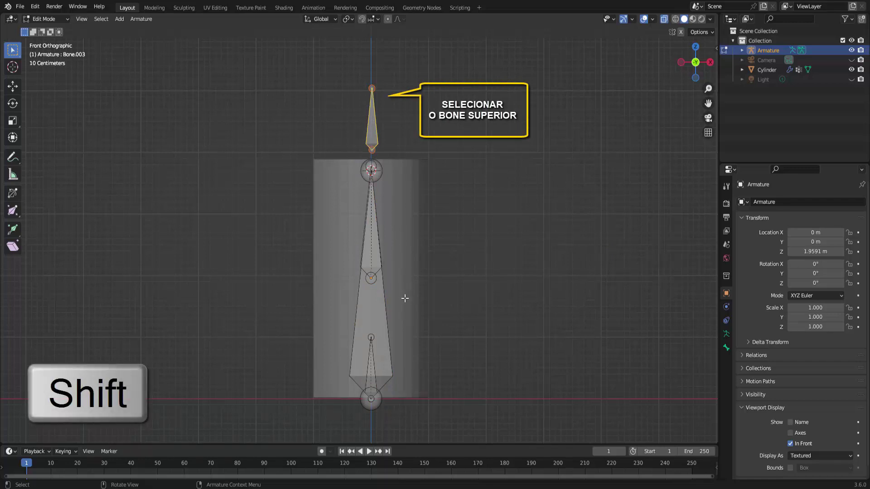
pyautogui.keyDown('shift'); pyautogui.click(375, 383); pyautogui.keyUp('shift')
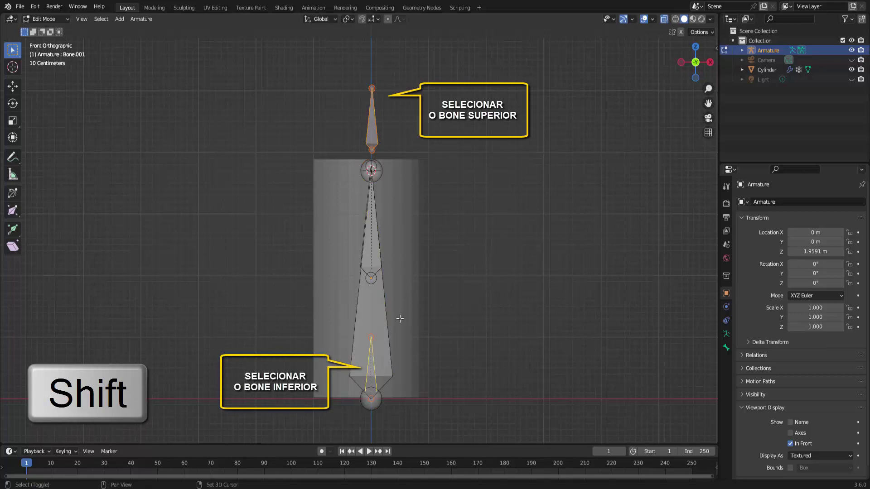
pyautogui.hotkey('ctrl', 'p')
pyautogui.click(578, 222)
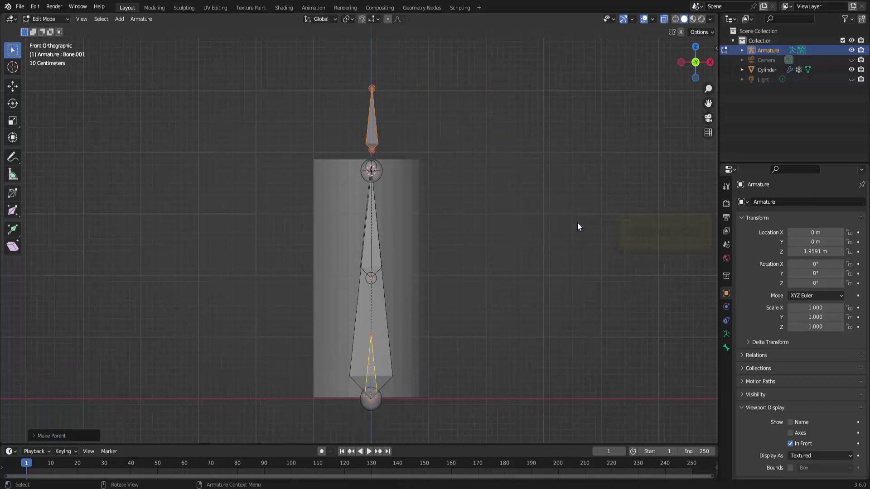
# In Pose Mode, select the top bone then large Bone.002 and show constraint settings
pyautogui.click(53, 18)
pyautogui.click(59, 52)
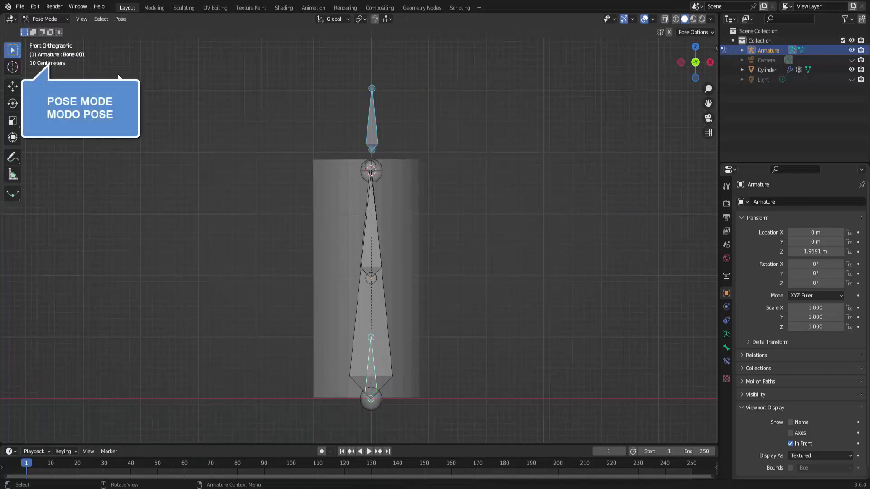
pyautogui.click(524, 210)
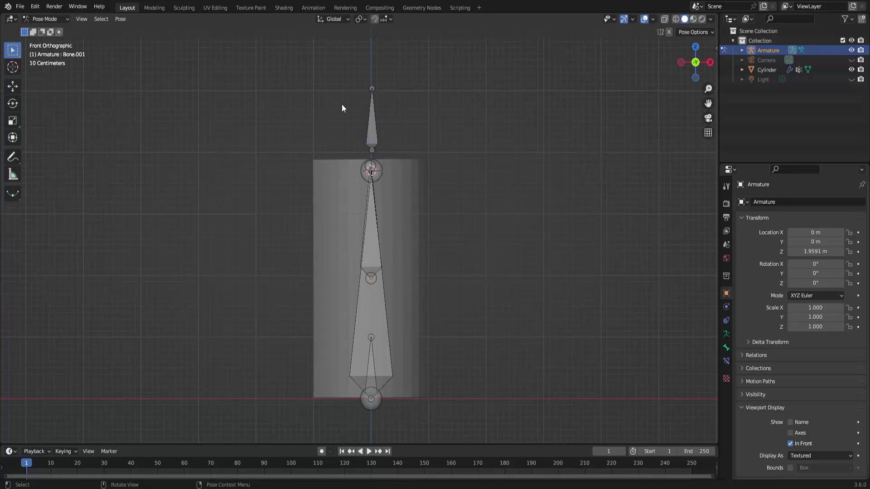
pyautogui.click(372, 118)
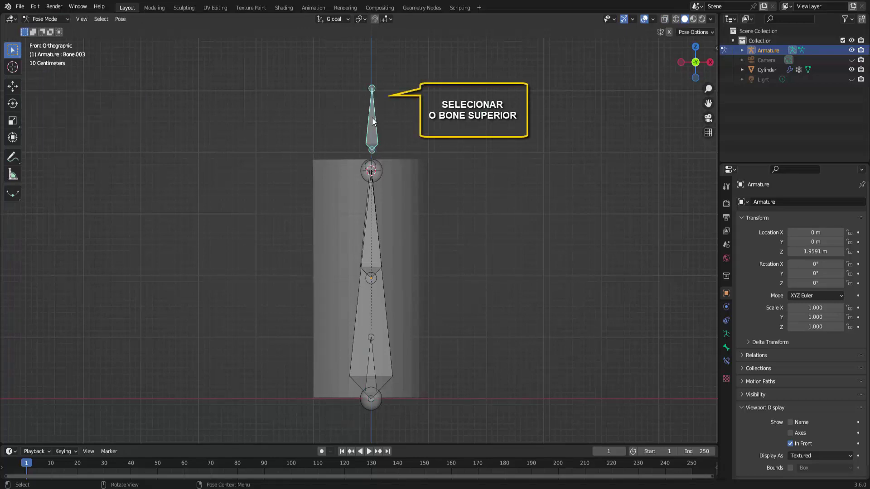
pyautogui.keyDown('shift'); pyautogui.click(385, 322); pyautogui.keyUp('shift')
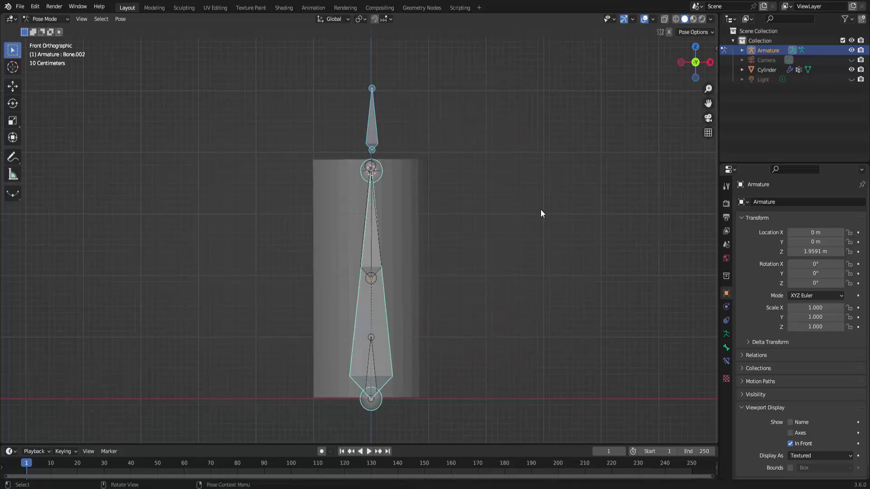
pyautogui.click(726, 321)
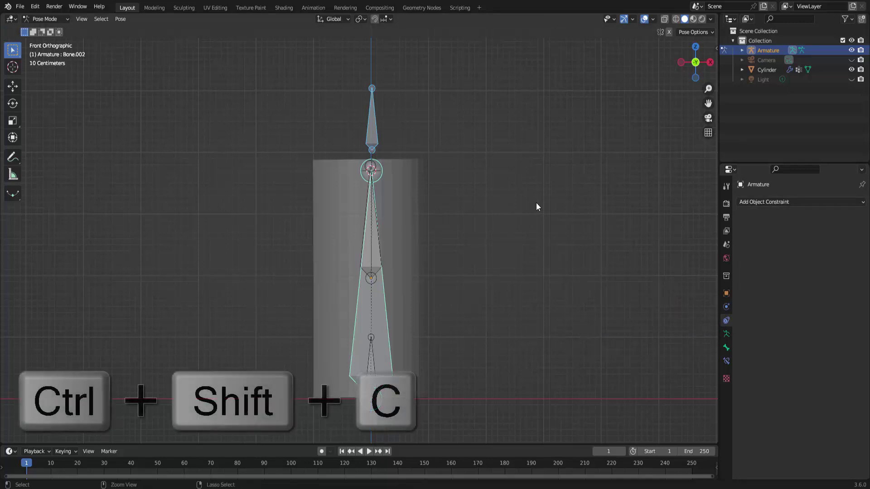
# Add a Stretch To constraint toward the top bone and test-move it, cancelling
pyautogui.hotkey('ctrl', 'shift', 'c')
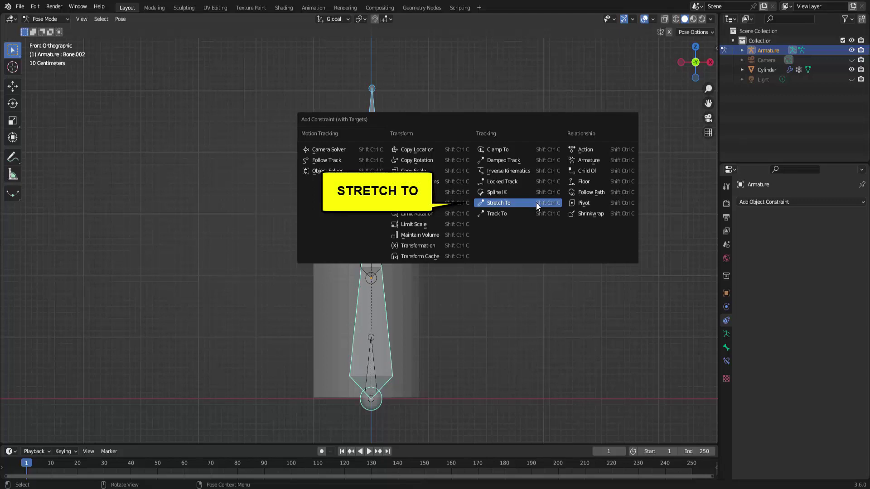
pyautogui.click(508, 205)
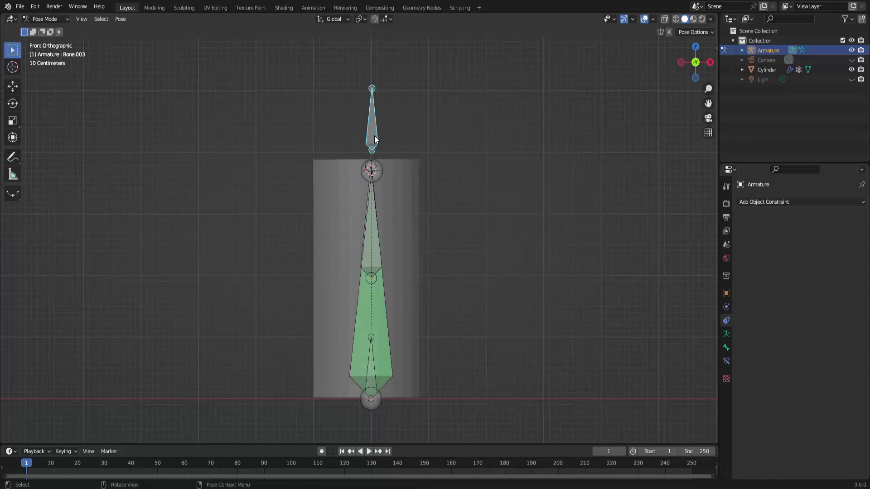
pyautogui.press('g')
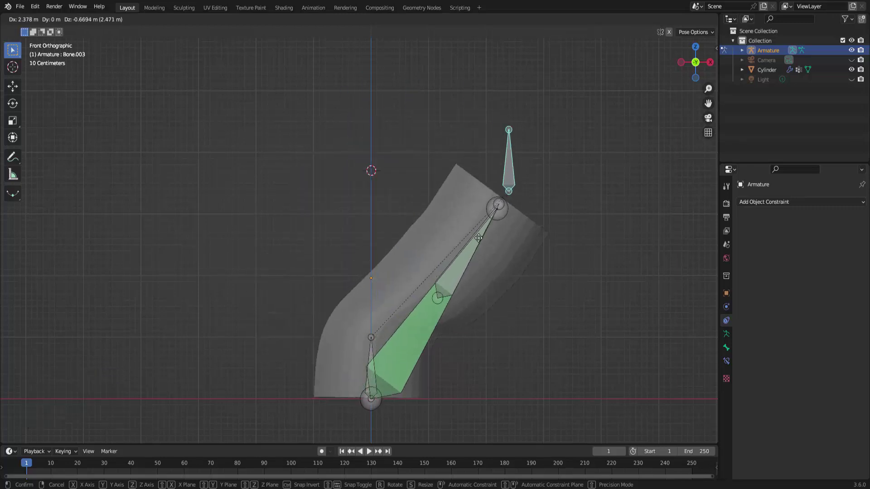
pyautogui.rightClick(398, 138)
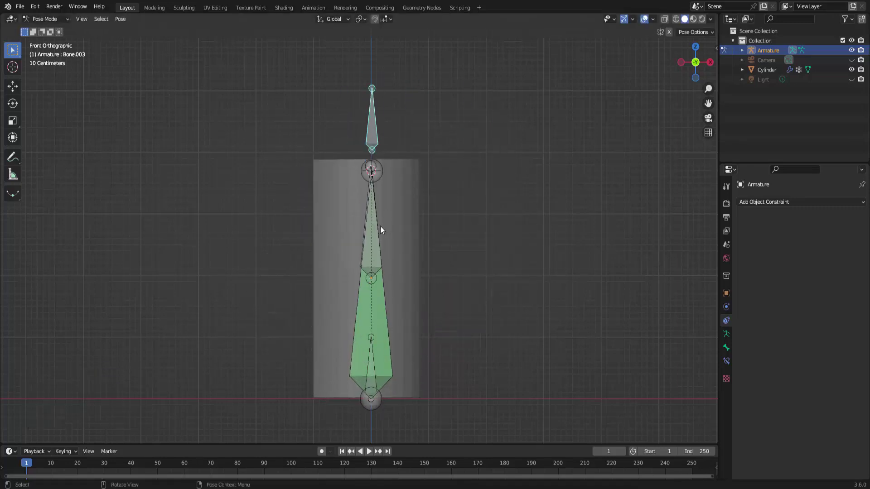
# Test-rotate the middle bone to bend the cylinder, then cancel
pyautogui.click(379, 239)
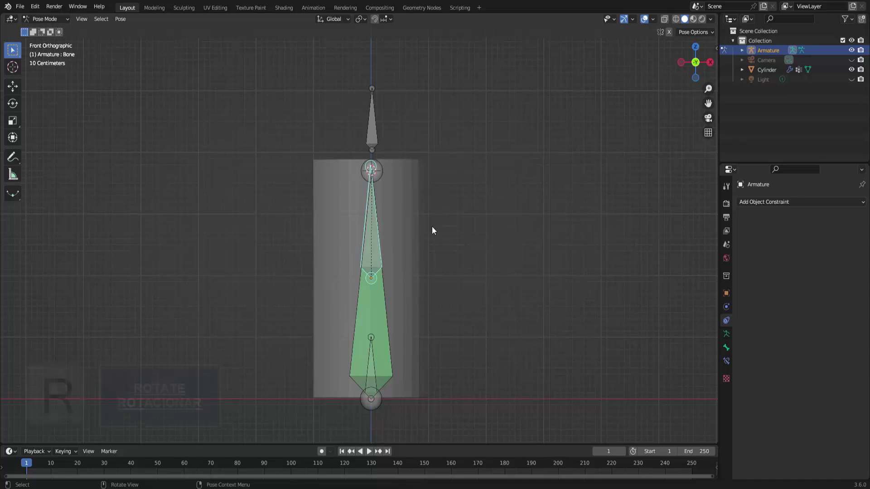
pyautogui.press('r')
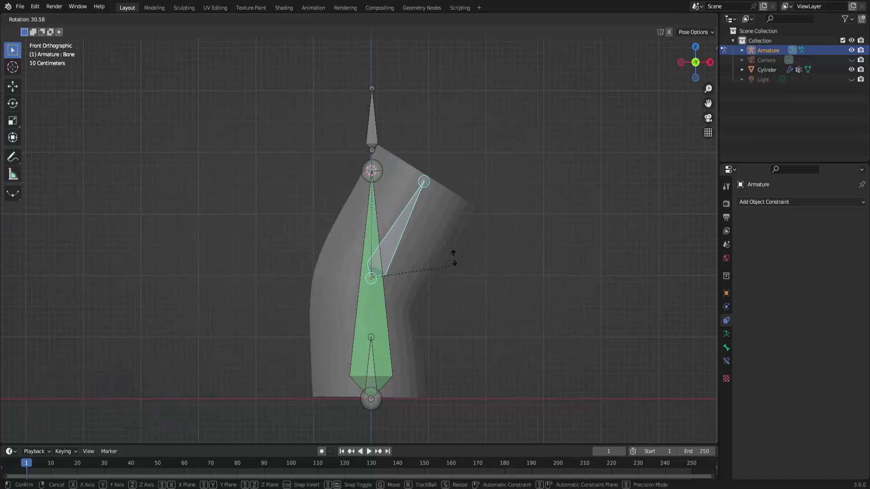
pyautogui.rightClick(422, 223)
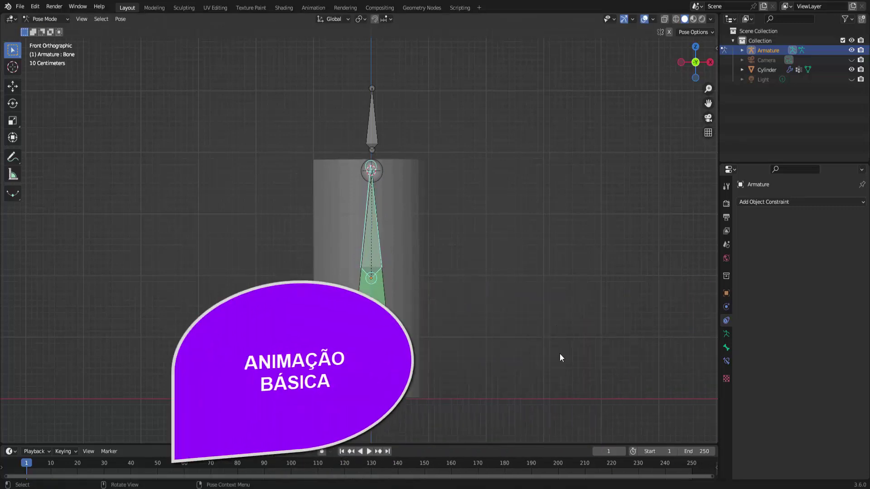
# Drag the Timeline's top border upward to enlarge it
pyautogui.moveTo(498, 444)
pyautogui.mouseDown()
pyautogui.moveTo(507, 381)
pyautogui.moveTo(504, 390)
pyautogui.mouseUp()
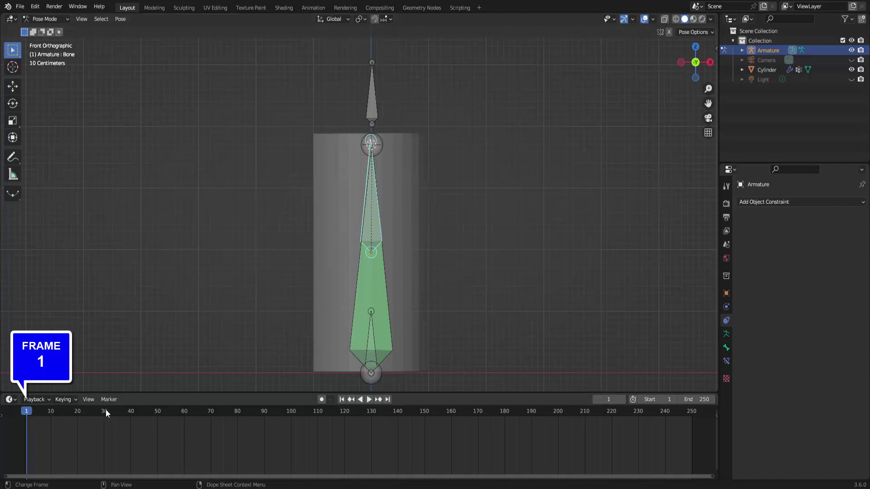
# Select the middle bone and keyframe its location and rotation at frame 1
pyautogui.click(376, 200)
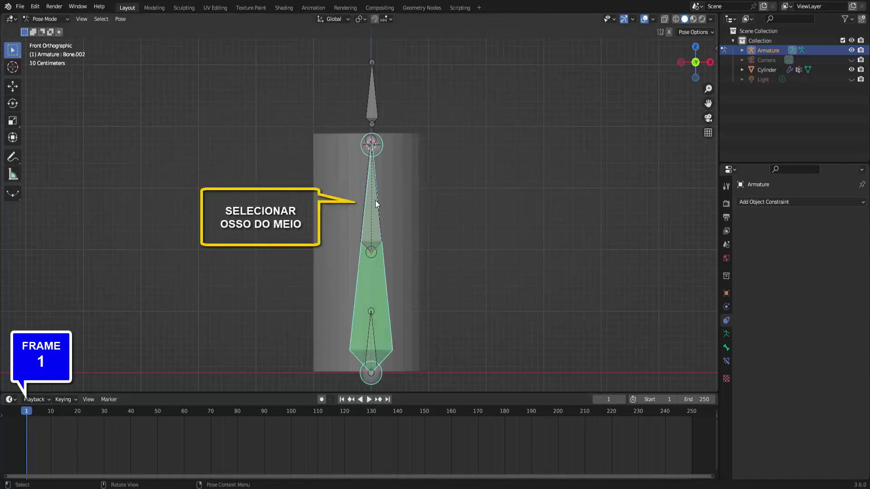
pyautogui.click(375, 201)
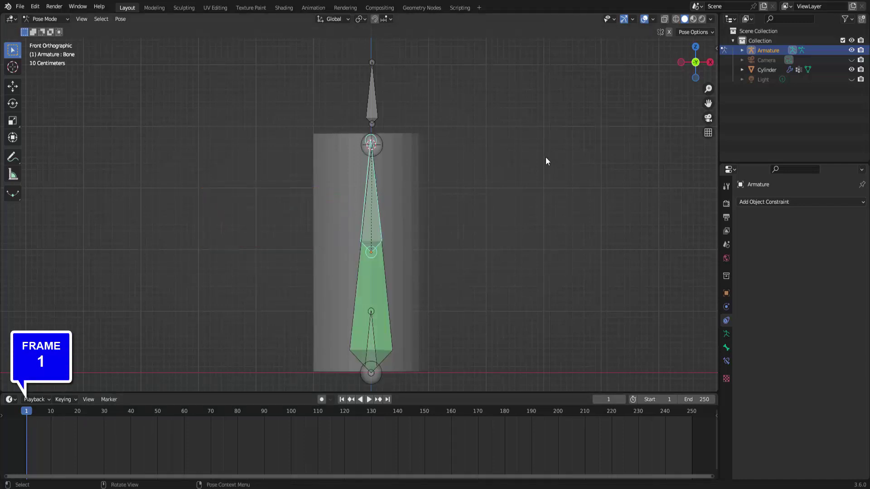
pyautogui.press('i')
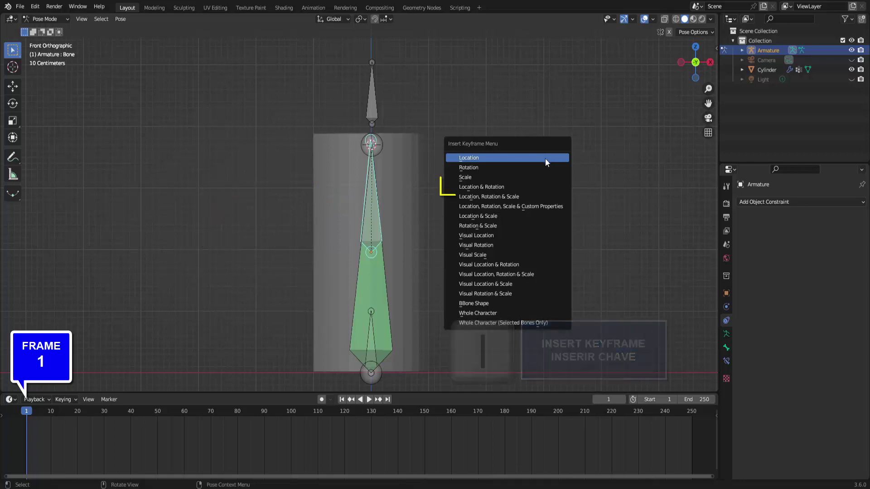
pyautogui.click(527, 187)
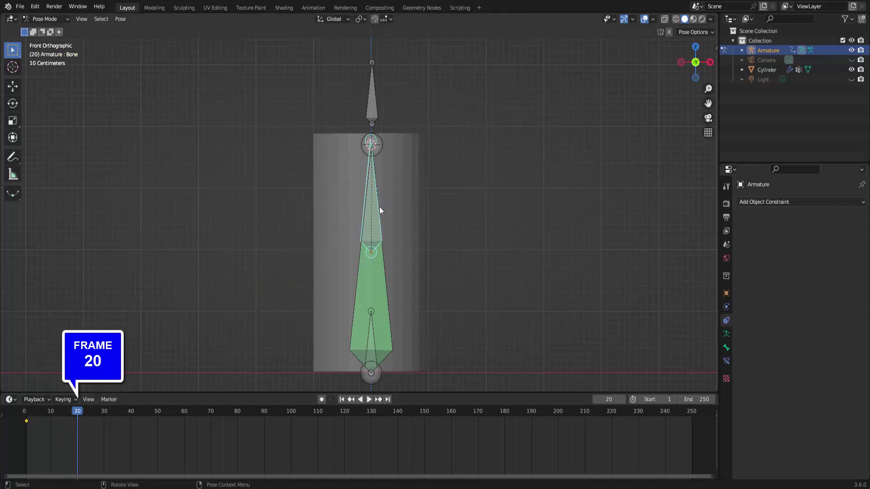
# Bend the cylinder right, keyframe it at frame 20, and preview playback
pyautogui.press('r')
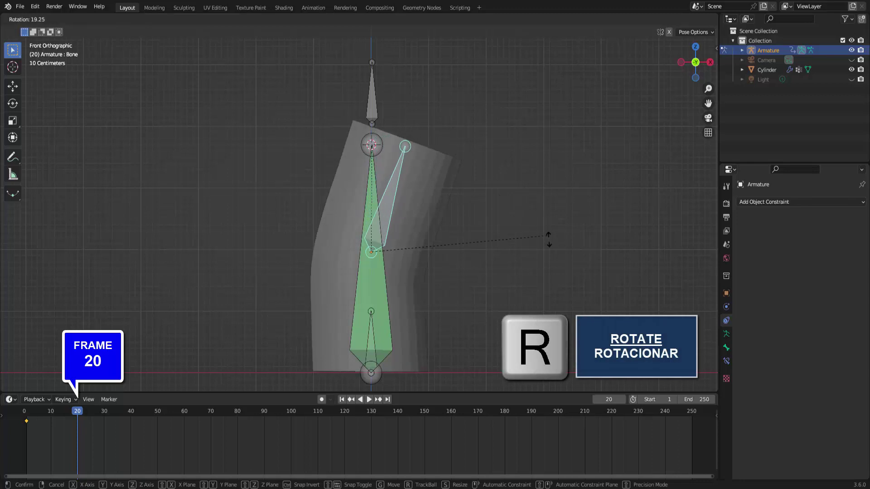
pyautogui.click(590, 382)
pyautogui.press('i')
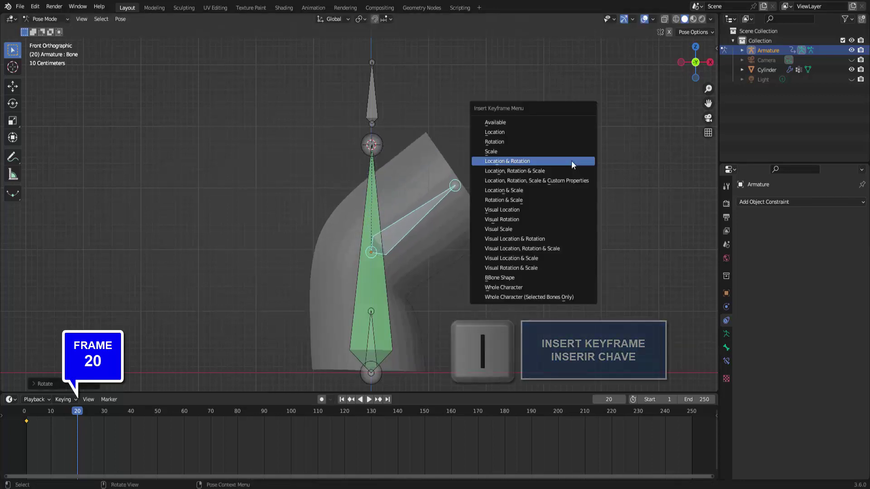
pyautogui.click(572, 161)
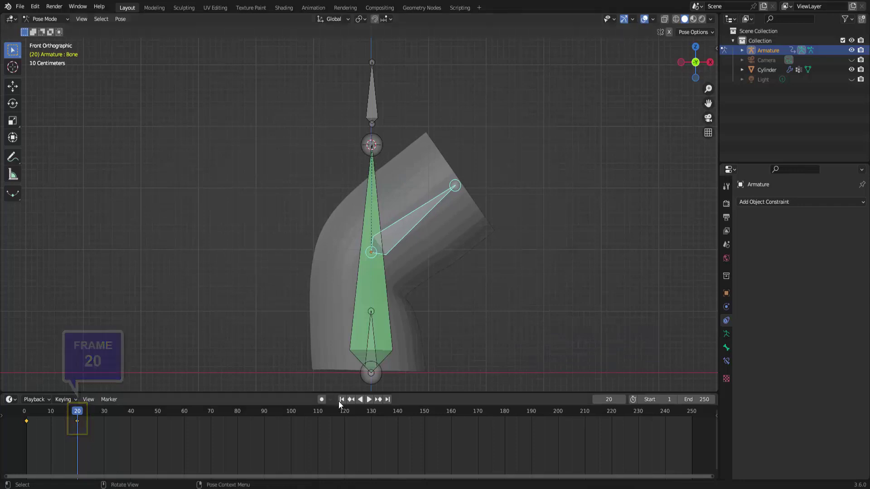
pyautogui.click(369, 400)
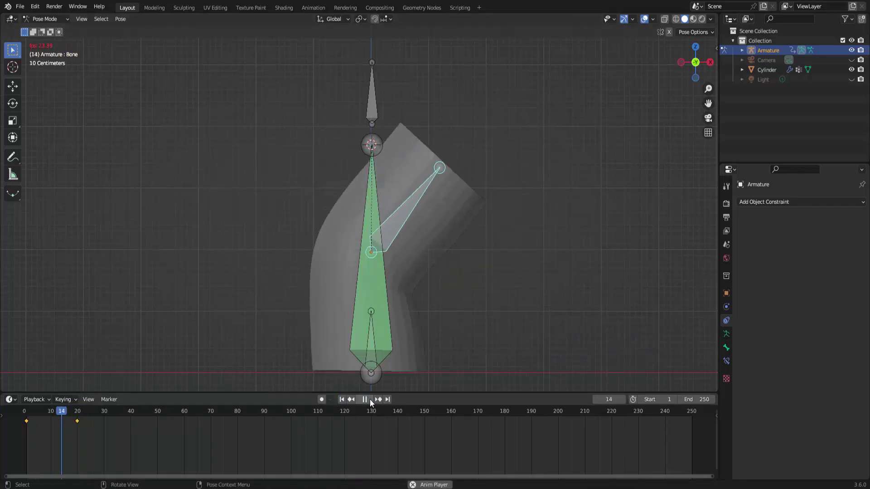
pyautogui.click(370, 399)
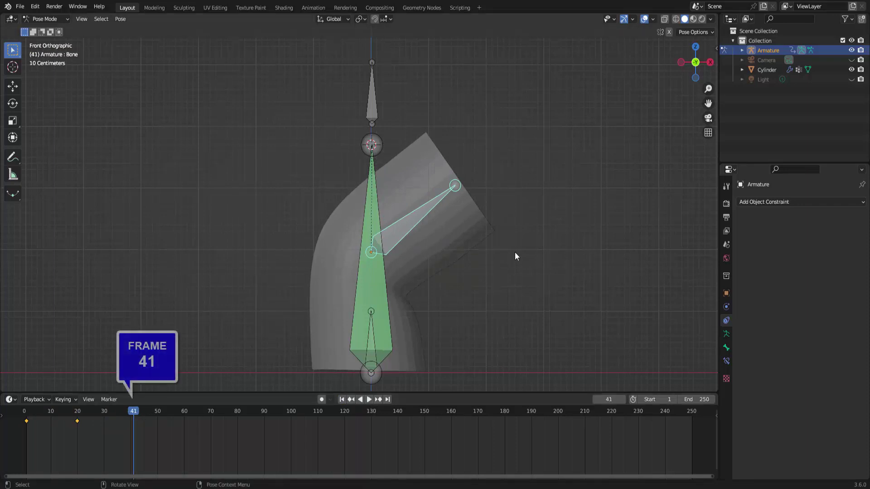
# Bend the cylinder left and keyframe the pose at frame 41
pyautogui.press('r')
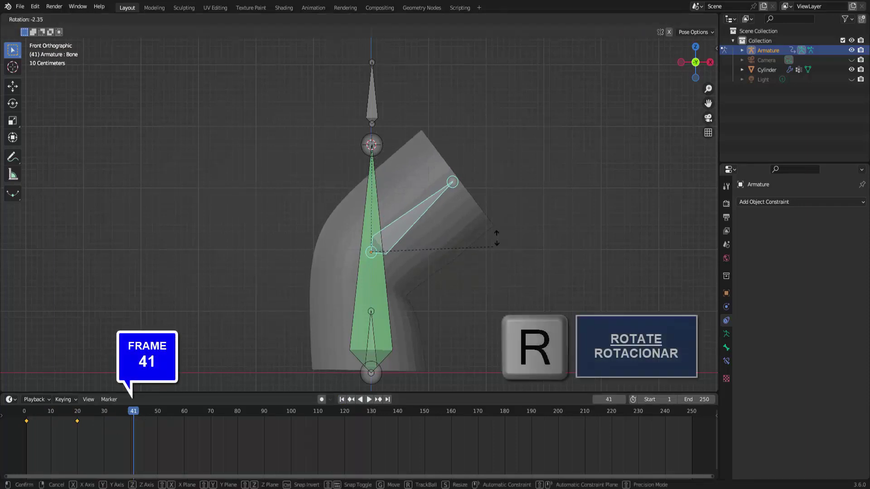
pyautogui.click(350, 170)
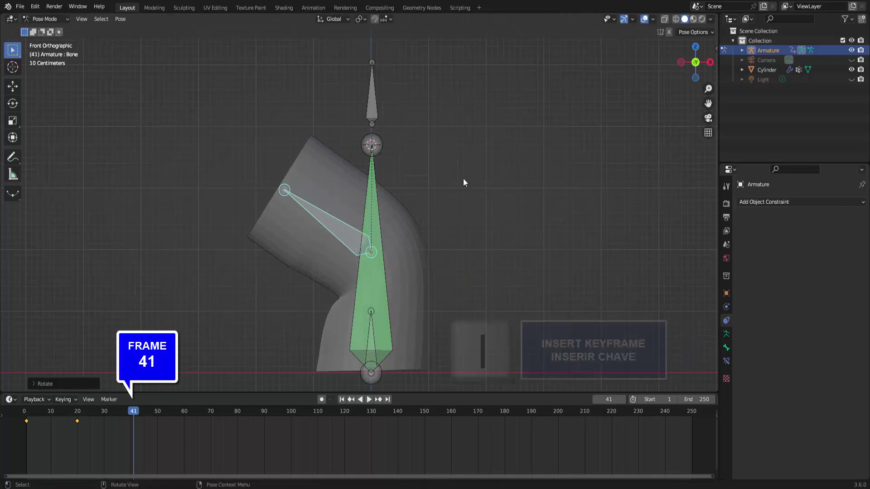
pyautogui.press('i')
pyautogui.click(528, 173)
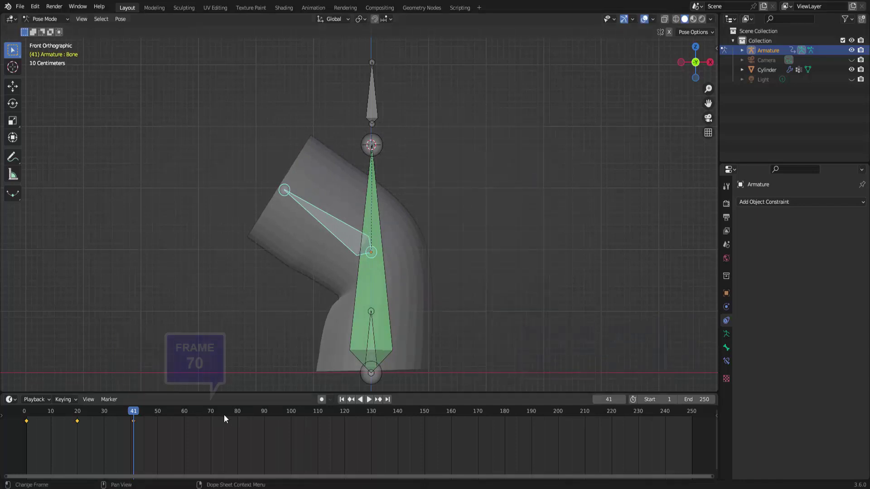
# At frame 70, rotate the bone so the cylinder stands upright and keyframe the pose
pyautogui.click(210, 412)
pyautogui.press('r')
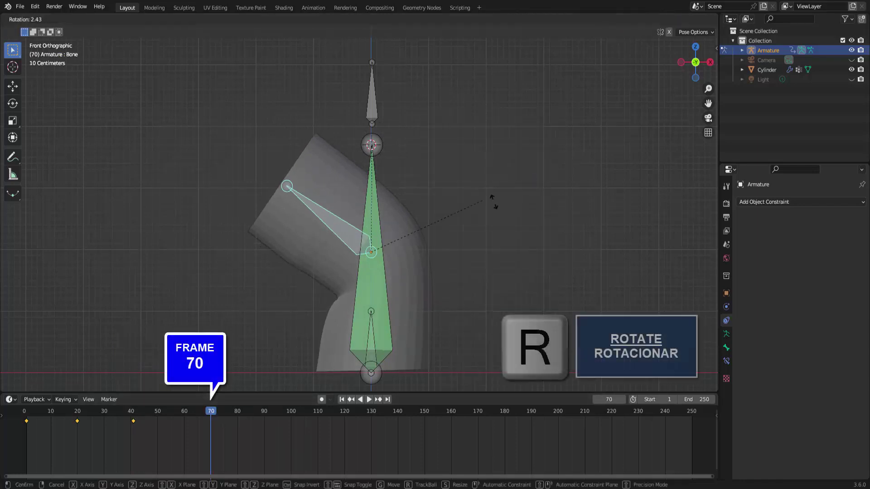
pyautogui.click(496, 332)
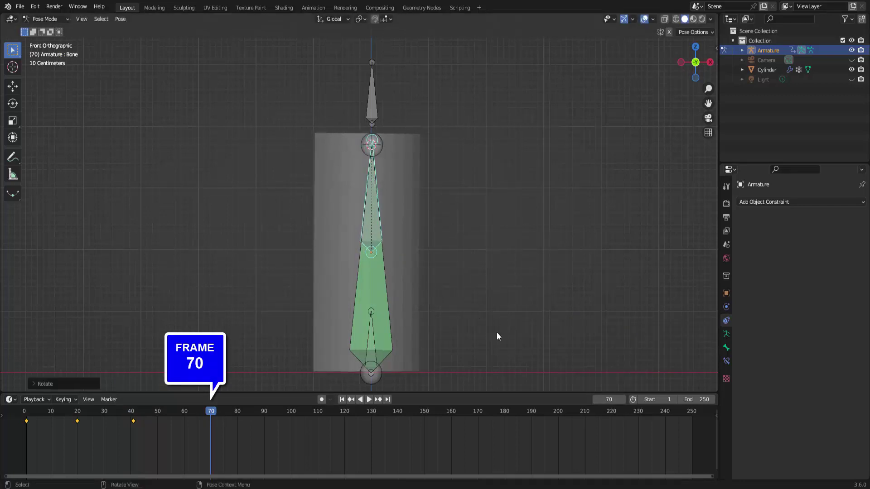
pyautogui.press('i')
pyautogui.click(572, 171)
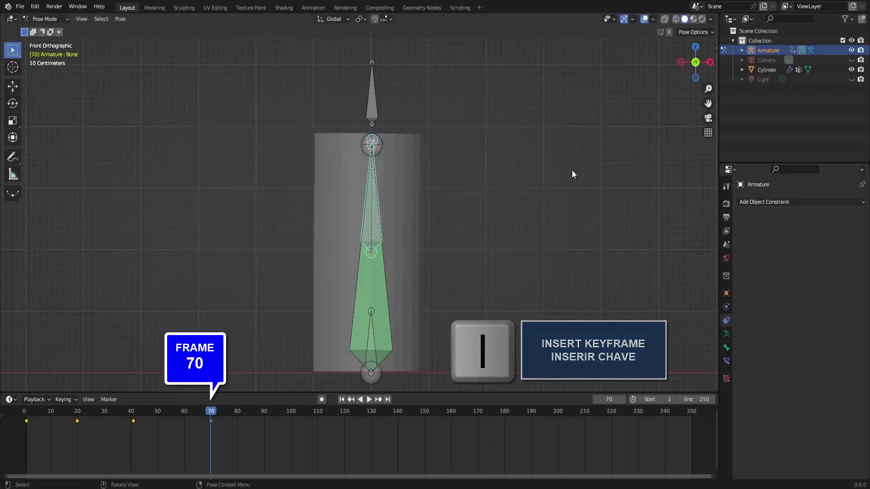
# Preview the bending animation from frame 1, then select the top bone Bone.003
pyautogui.click(342, 400)
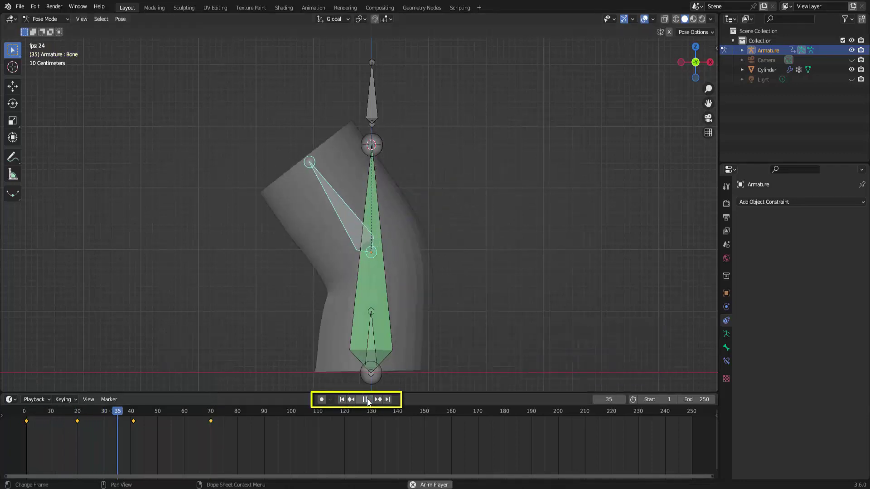
pyautogui.click(365, 400)
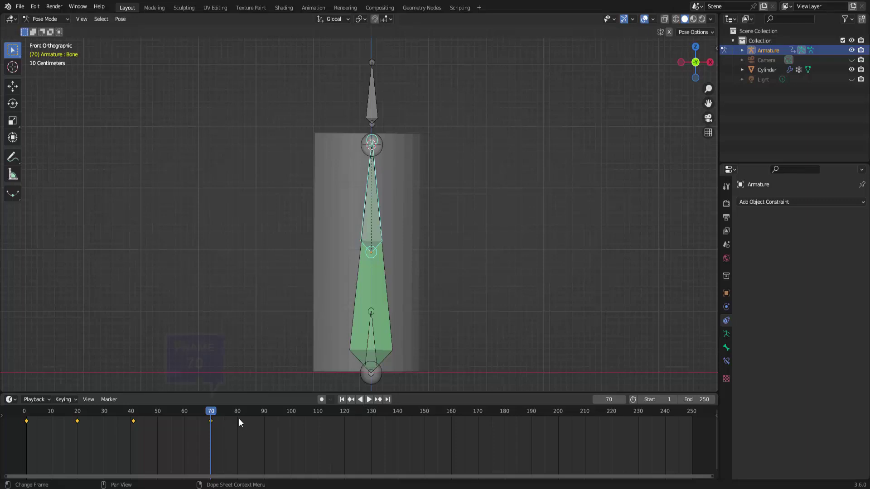
pyautogui.click(372, 105)
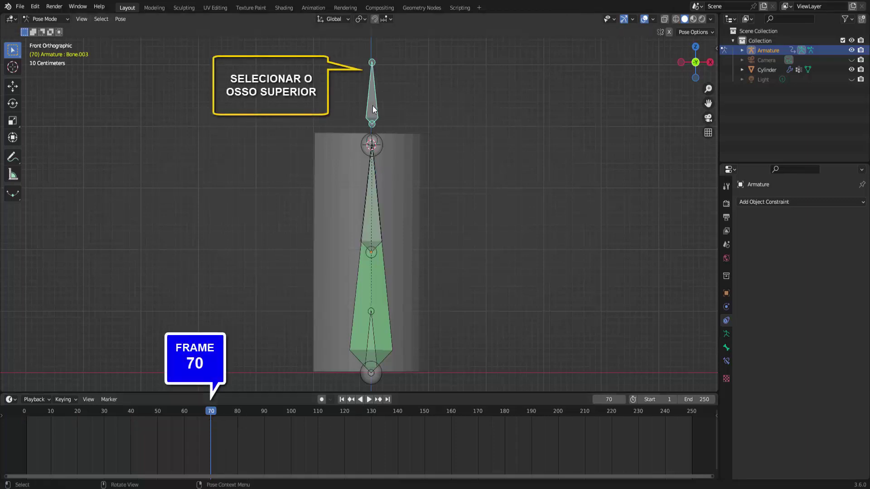
# Keyframe the top bone's location and rotation at frame 70, and squashed down at frame 140
pyautogui.press('i')
pyautogui.click(559, 123)
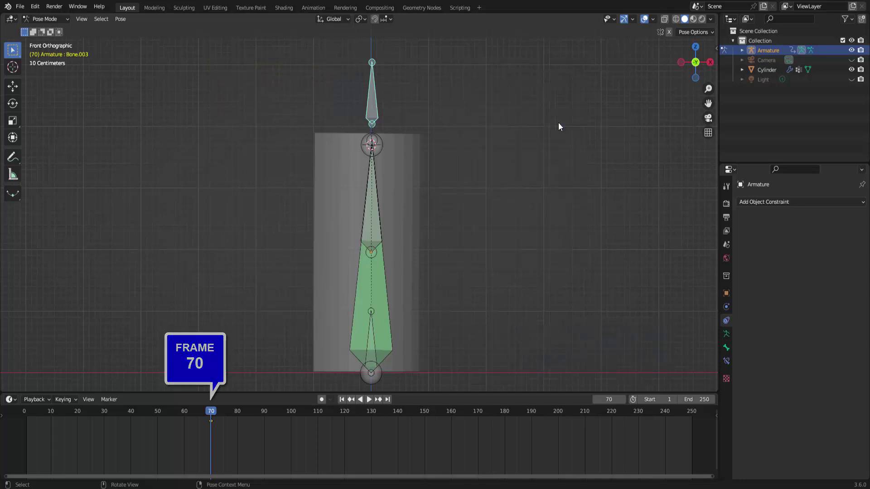
pyautogui.click(398, 414)
pyautogui.press('g')
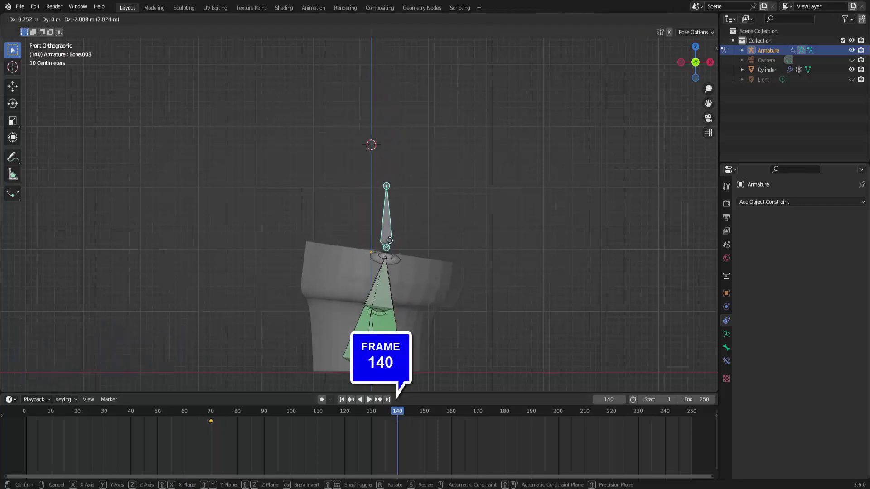
pyautogui.click(389, 242)
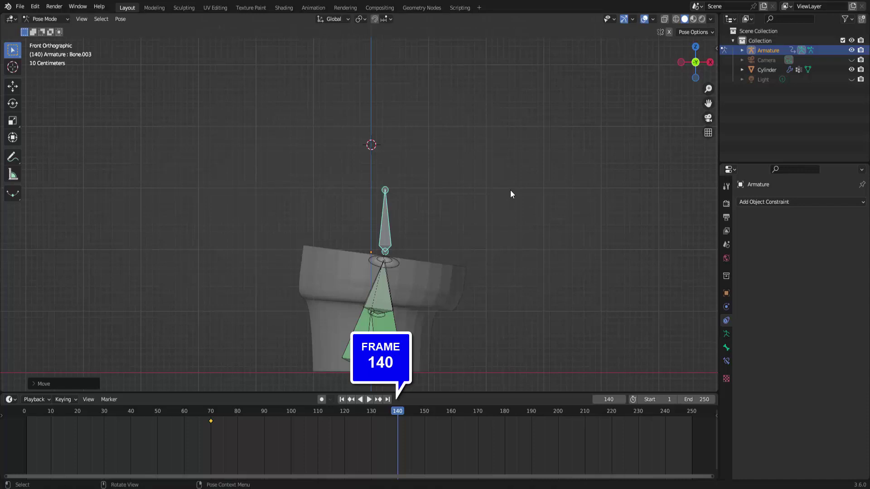
pyautogui.press('i')
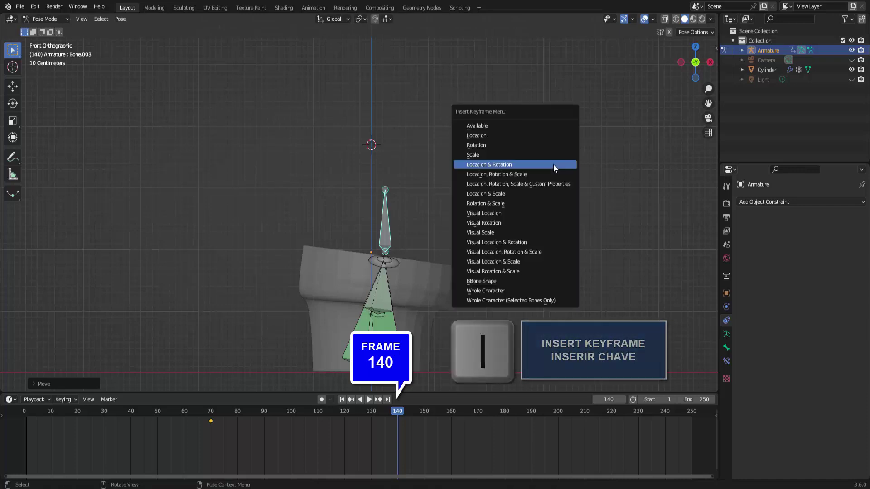
pyautogui.click(553, 165)
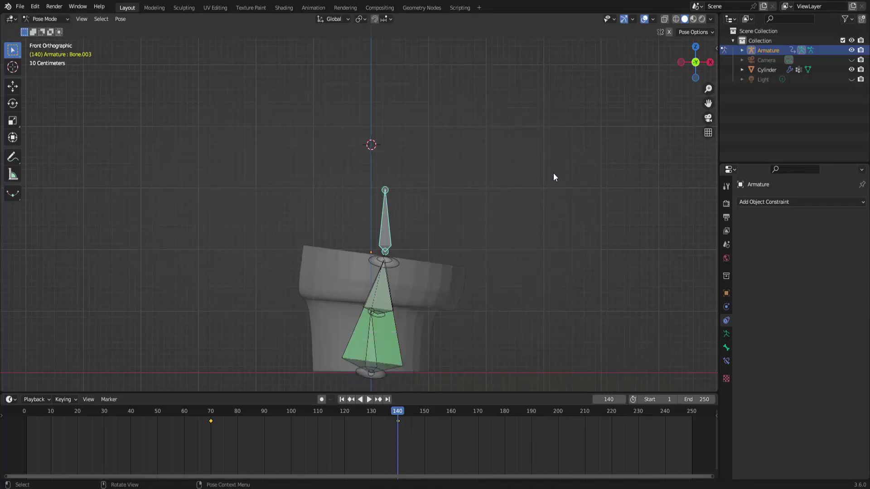
# At frame 190, move the top bone up-left to stretch the cylinder and keyframe location and rotation
pyautogui.click(531, 412)
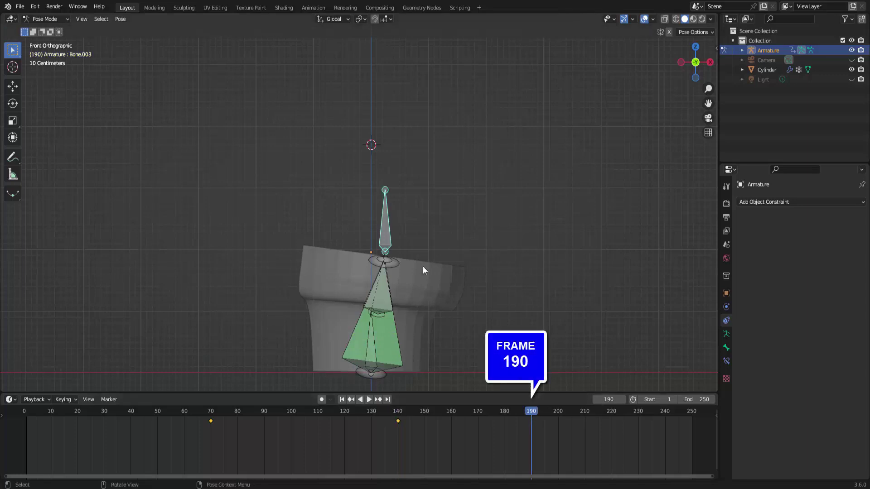
pyautogui.press('g')
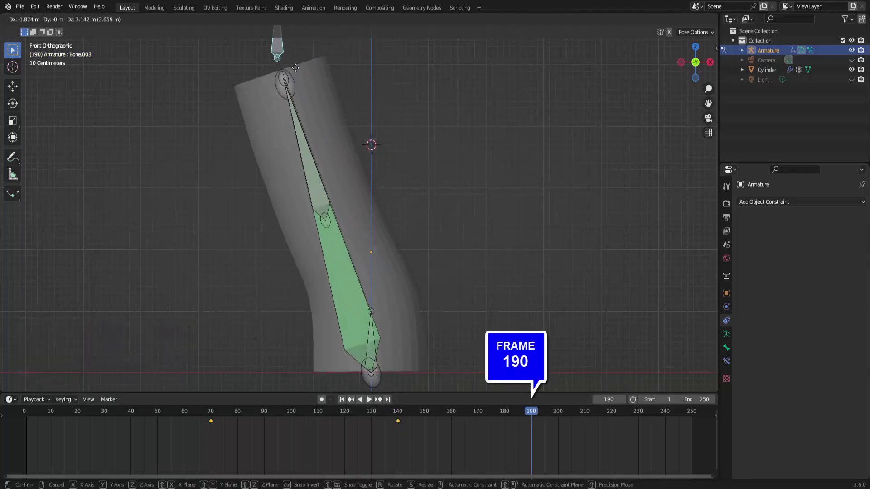
pyautogui.click(267, 49)
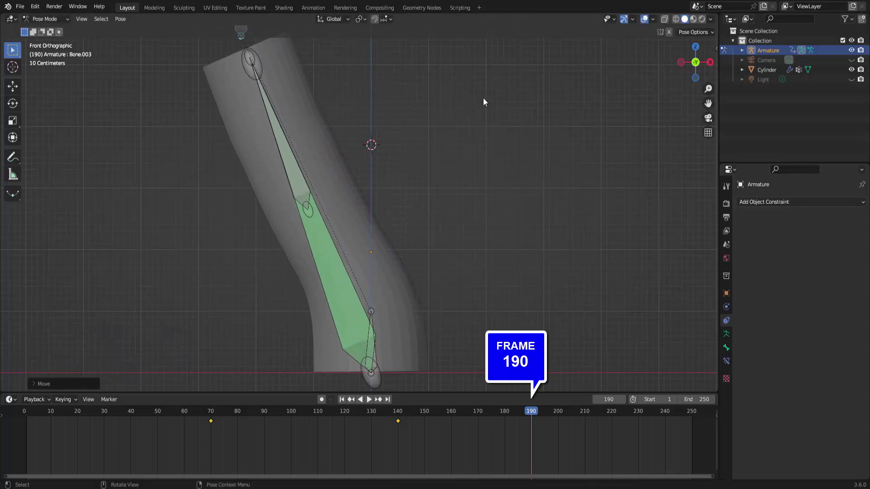
pyautogui.press('i')
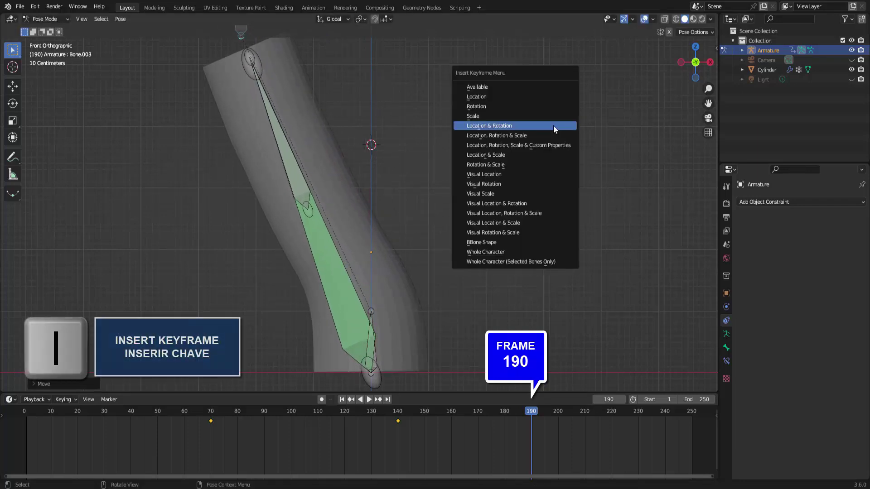
pyautogui.click(554, 126)
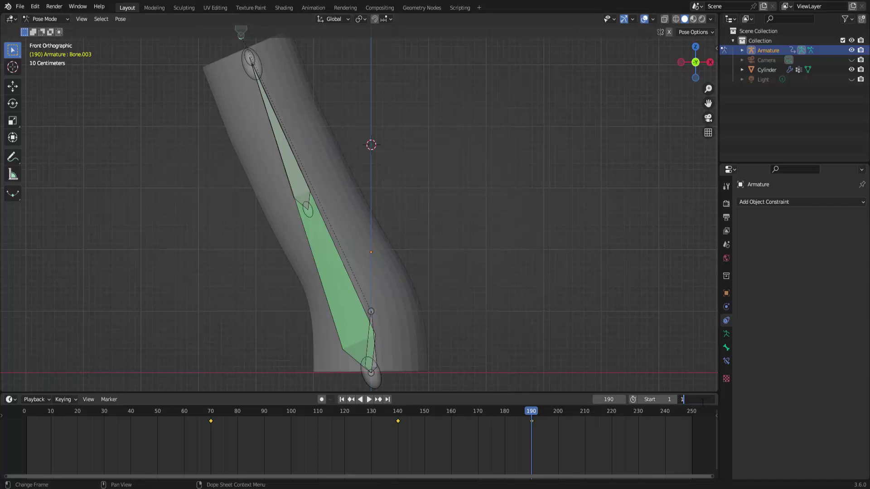
# Set the timeline end frame to 190 and switch the armature to Object Mode
pyautogui.press('Return')
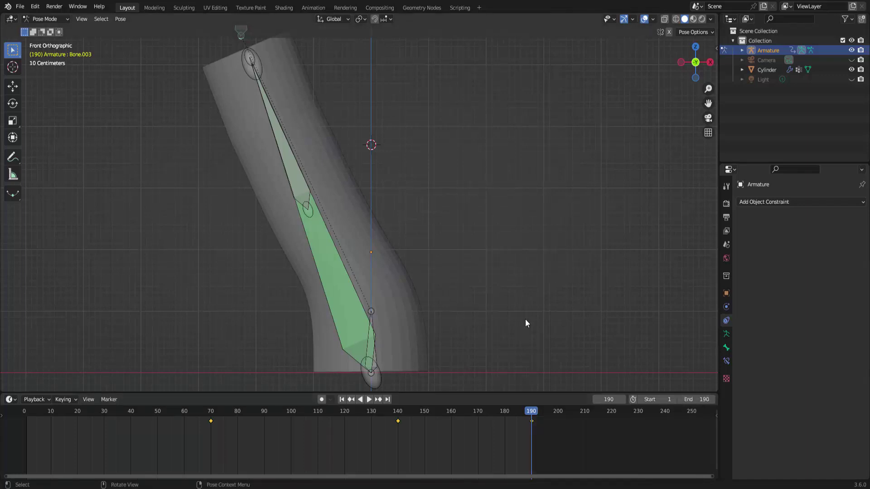
pyautogui.scroll(-2, 521, 276)
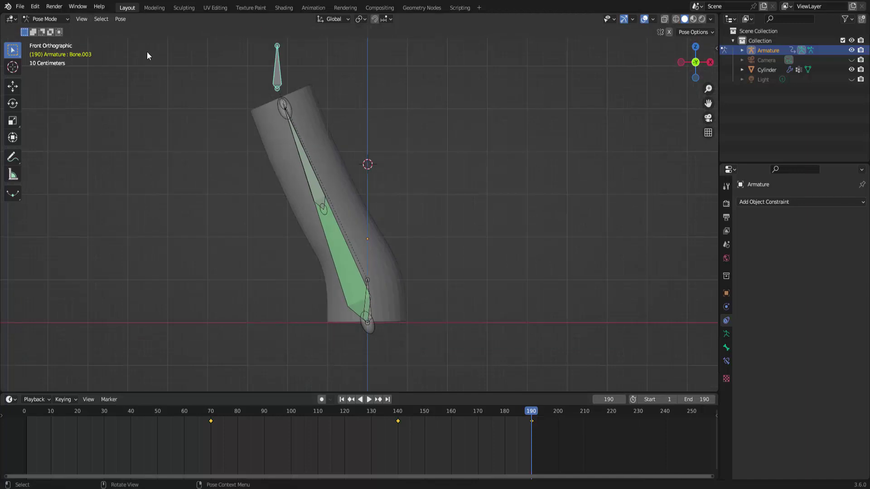
pyautogui.click(45, 19)
pyautogui.click(43, 28)
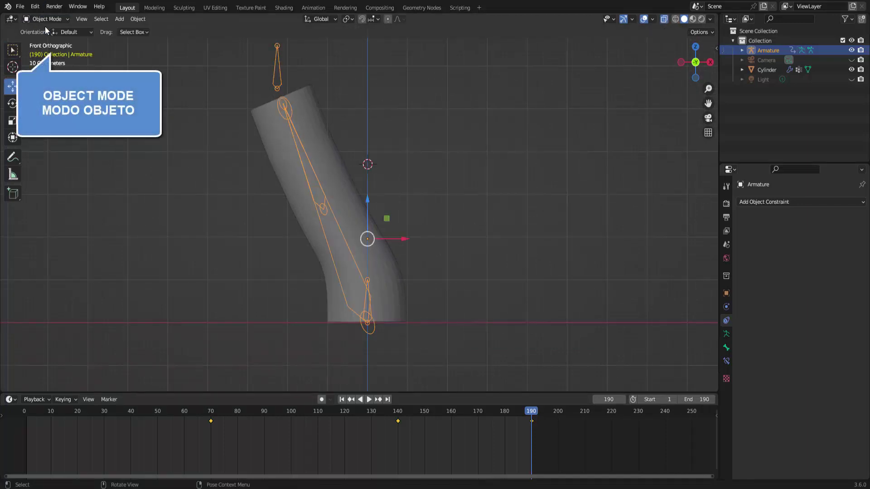
# Hide the armature, turn off X-ray, and play the animation from frame 1
pyautogui.click(852, 50)
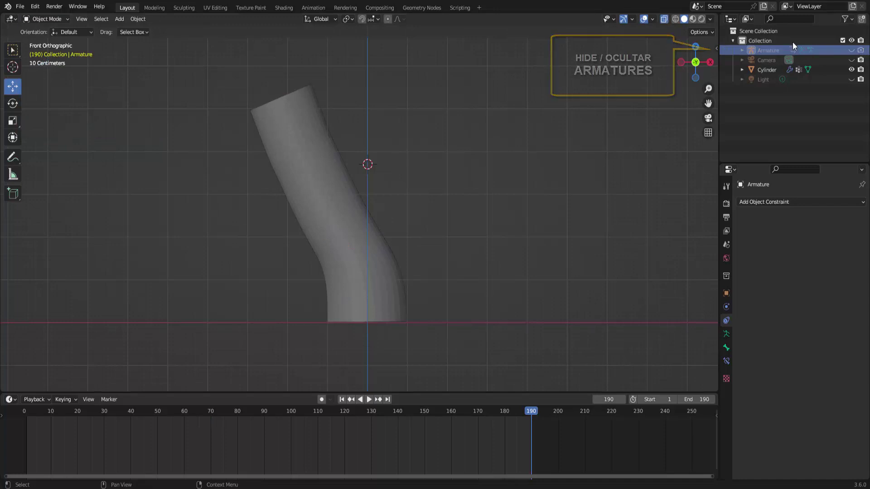
pyautogui.click(667, 22)
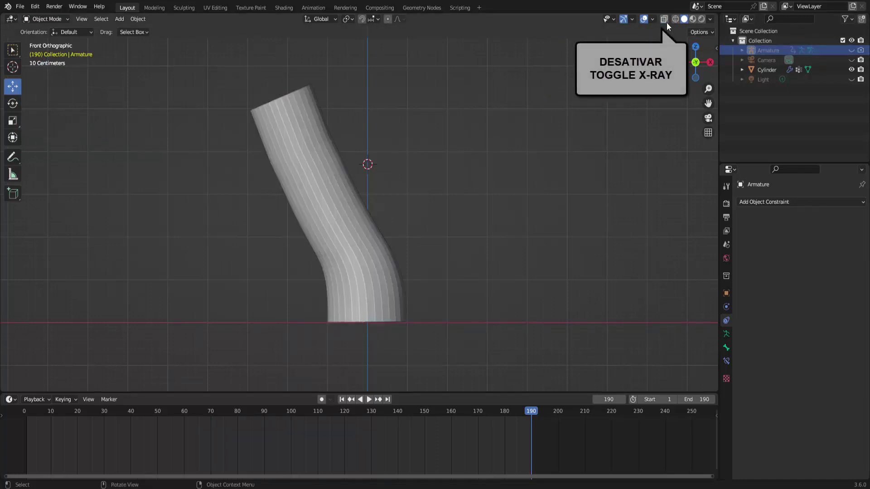
pyautogui.click(343, 399)
pyautogui.click(369, 399)
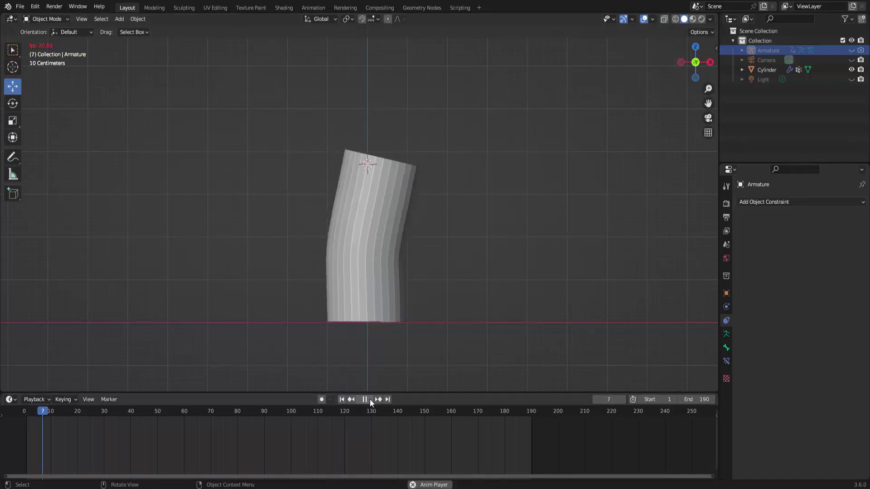